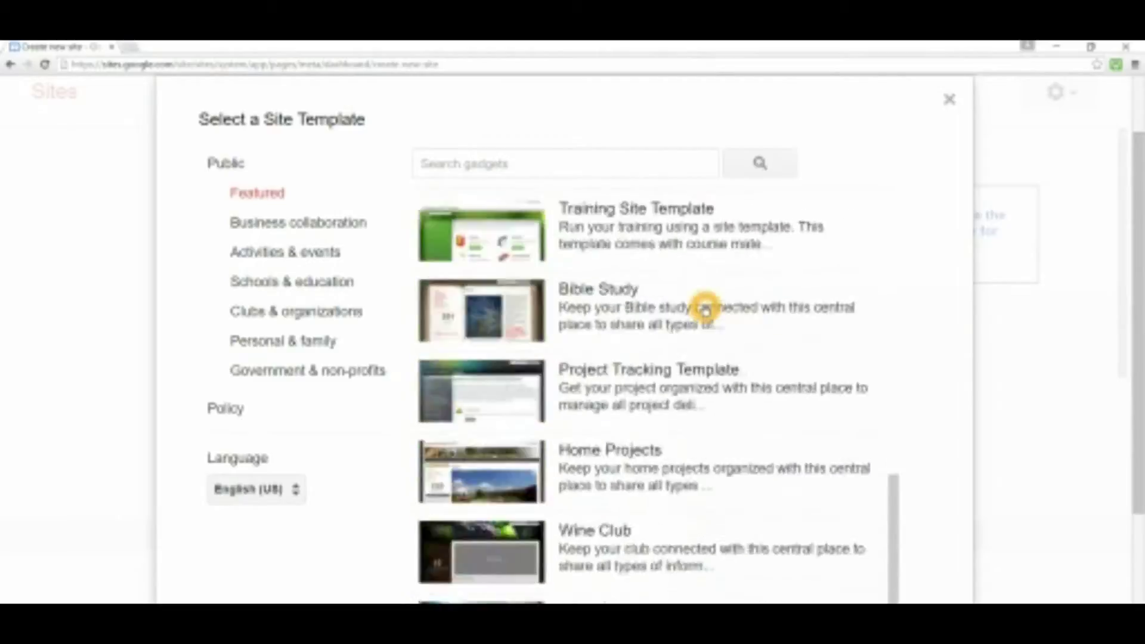
# Step: Browse the featured templates in the site template gallery, and close the gallery without choosing one
pyautogui.scroll(-12, 704, 308)
pyautogui.scroll(8, 704, 308)
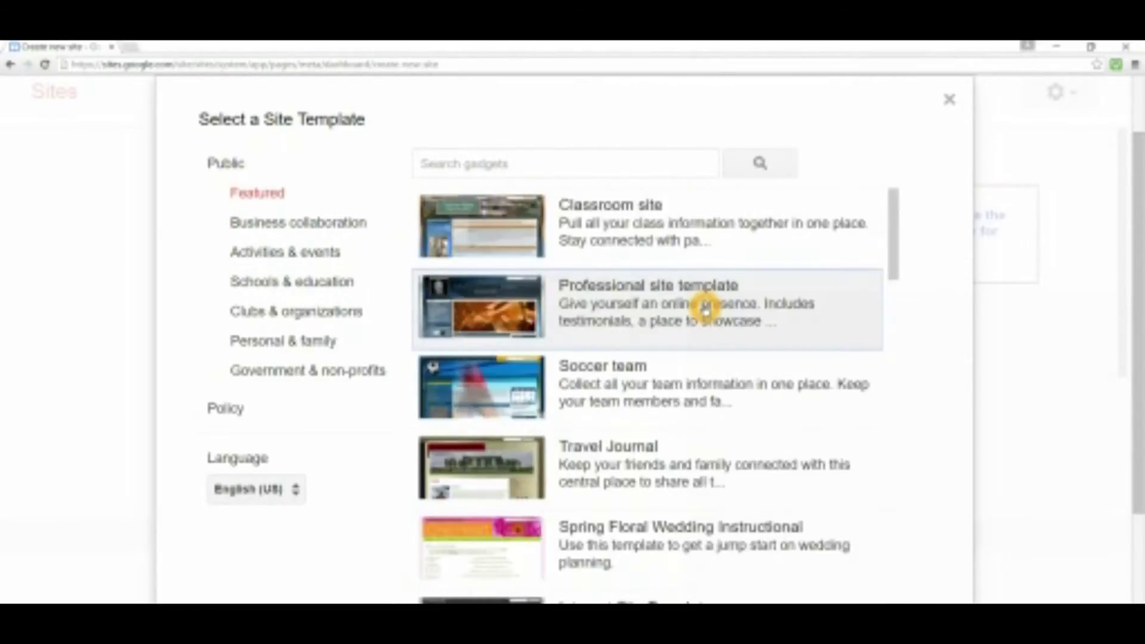
pyautogui.scroll(-7, 704, 309)
pyautogui.scroll(-10, 803, 366)
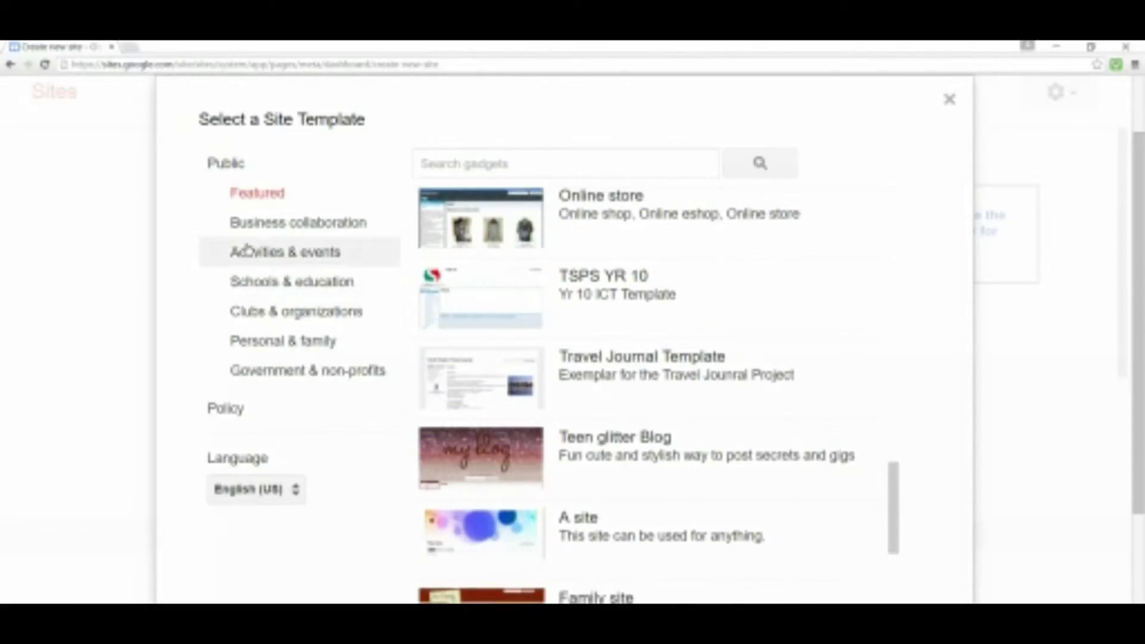
pyautogui.click(292, 362)
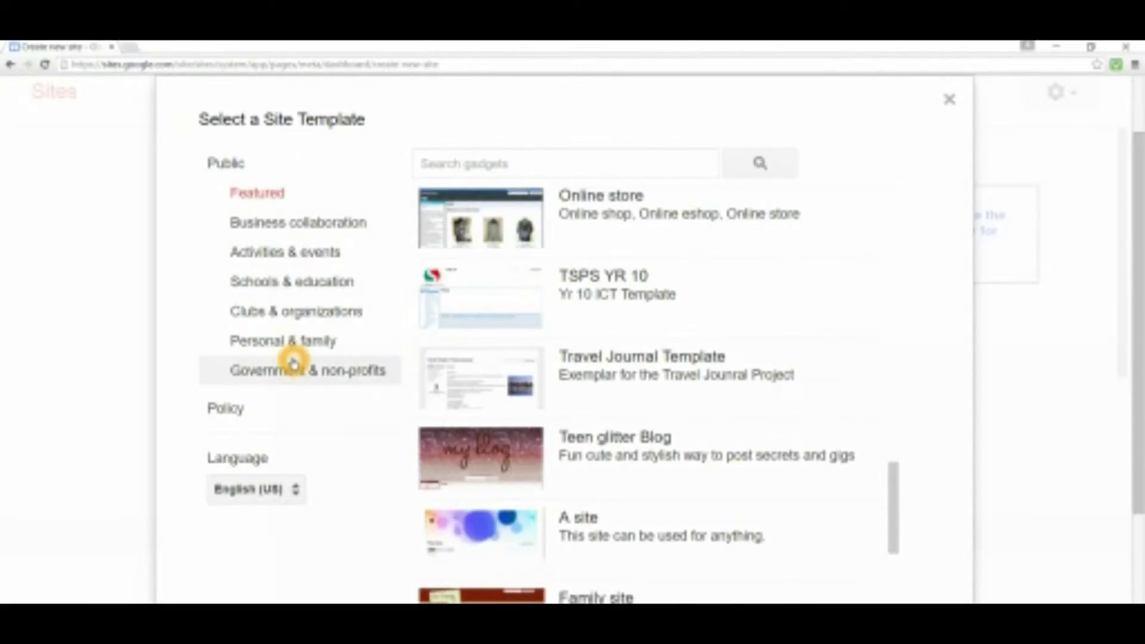
pyautogui.click(304, 405)
pyautogui.click(950, 100)
# Step: Select the blank template and name the site "the best tutorial ever"
pyautogui.click(333, 316)
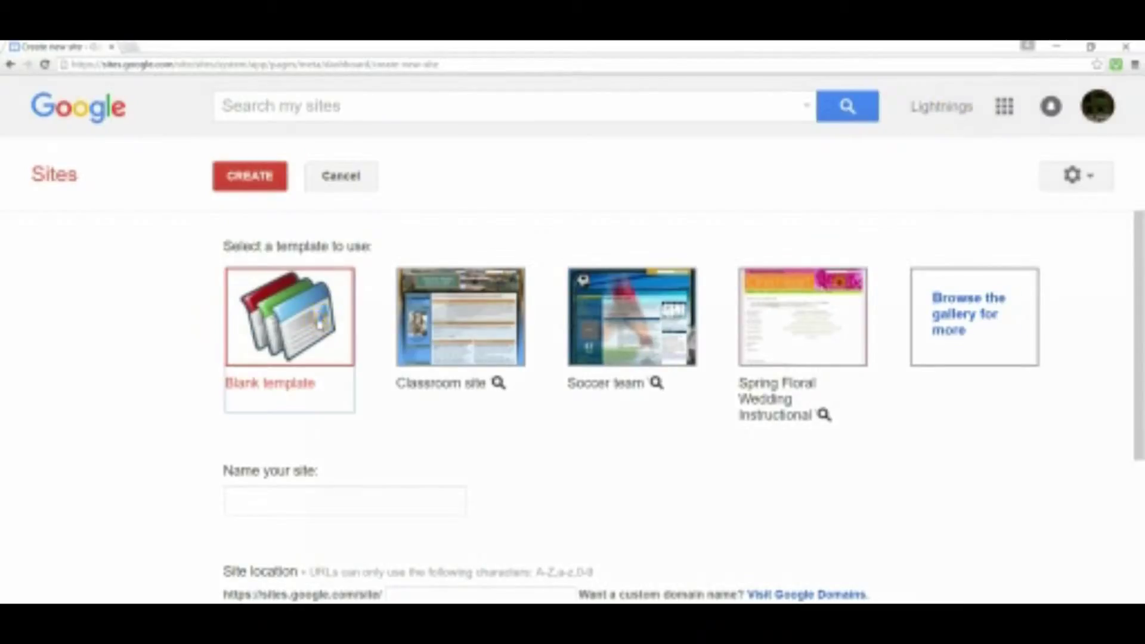
pyautogui.scroll(-4, 130, 371)
pyautogui.click(299, 289)
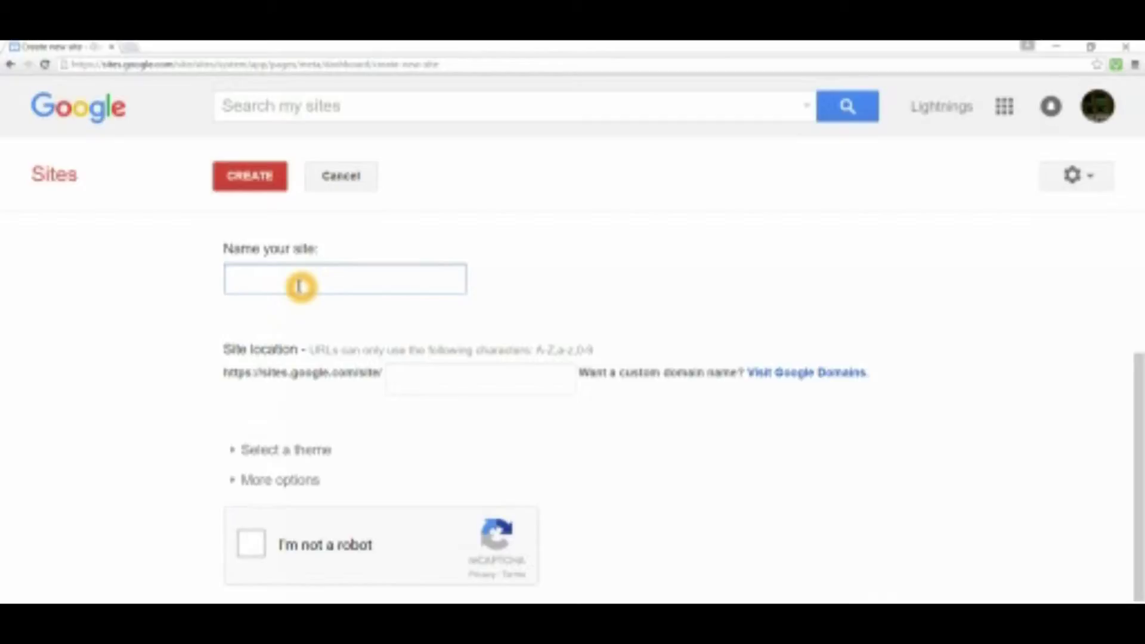
pyautogui.write('the best tutoria')
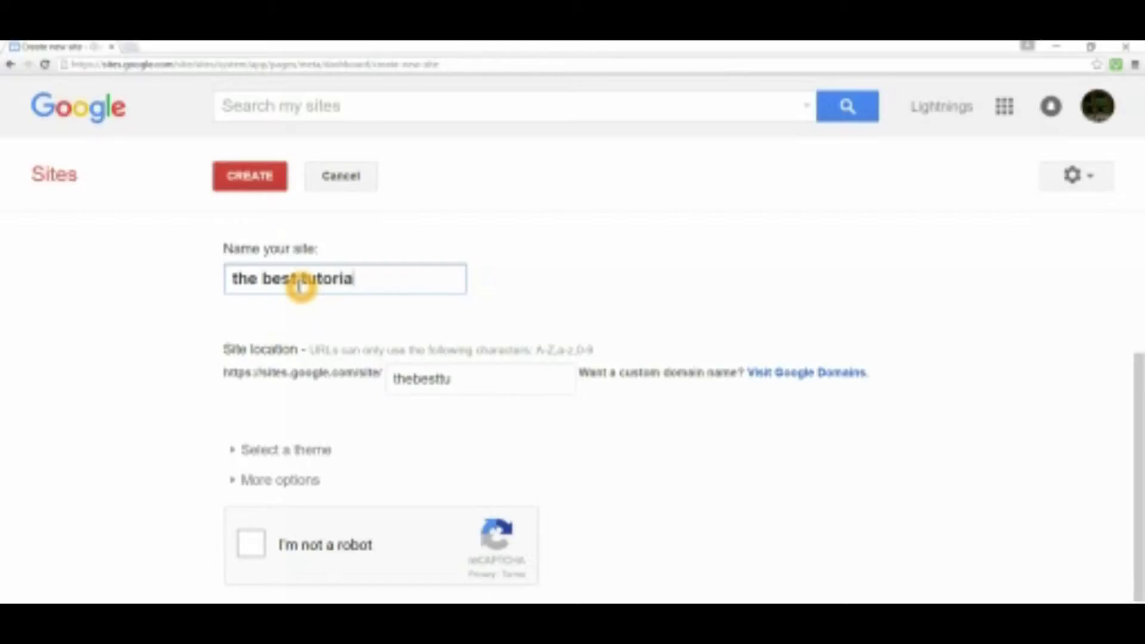
pyautogui.write('l ever')
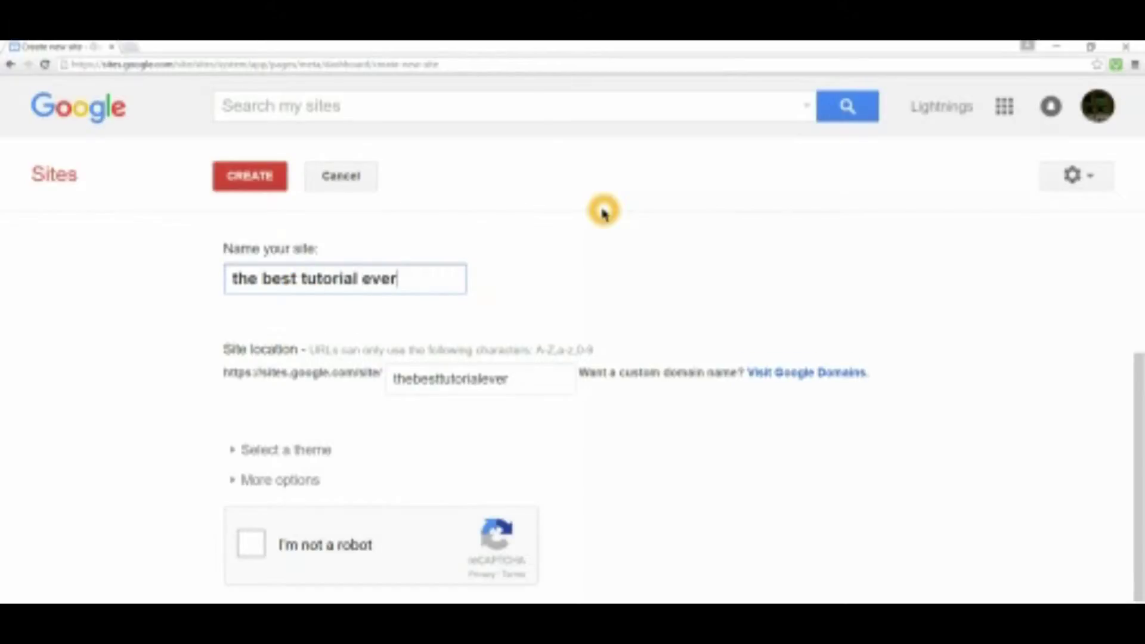
# Step: Replace the suggested site location with "tutorialzzzz"
pyautogui.click(532, 388)
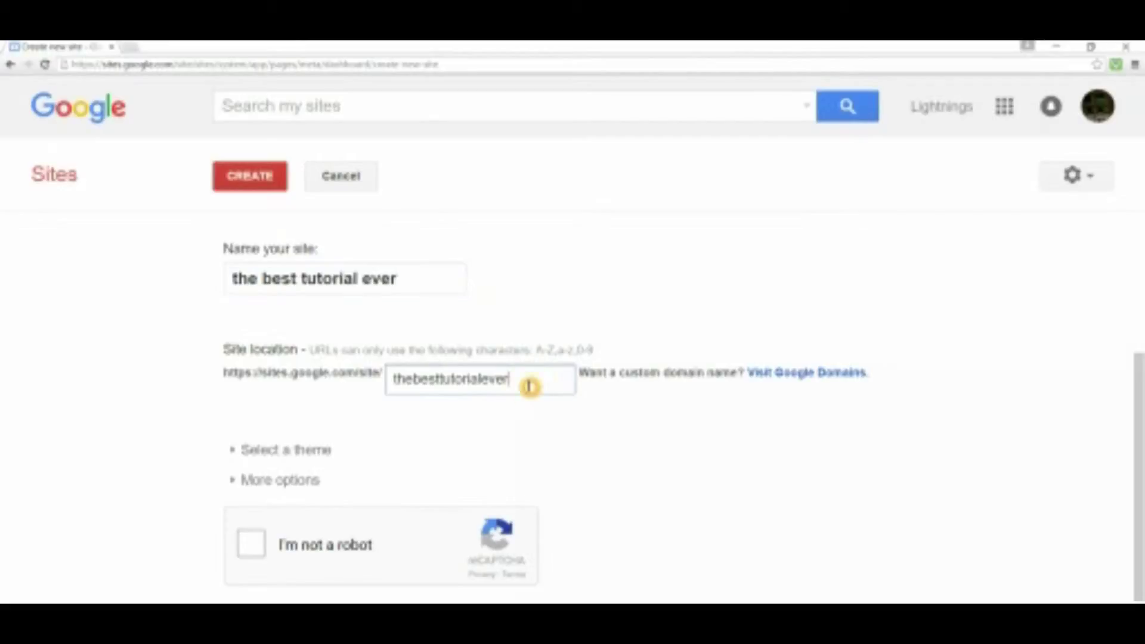
pyautogui.moveTo(524, 379); pyautogui.dragTo(349, 396)
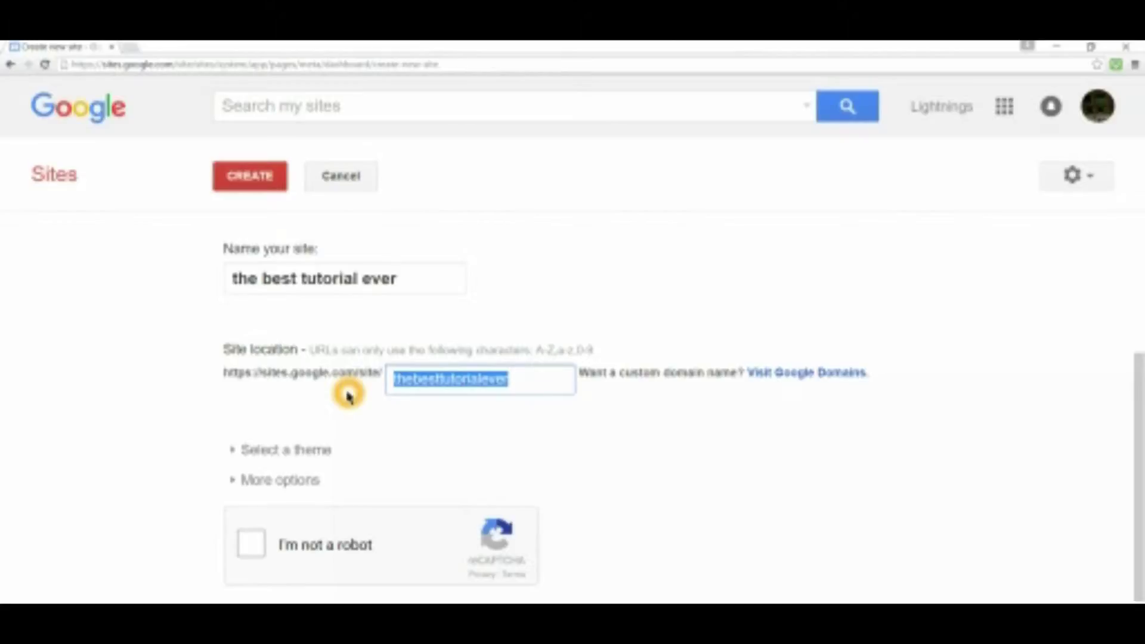
pyautogui.write('tutorialzzzz')
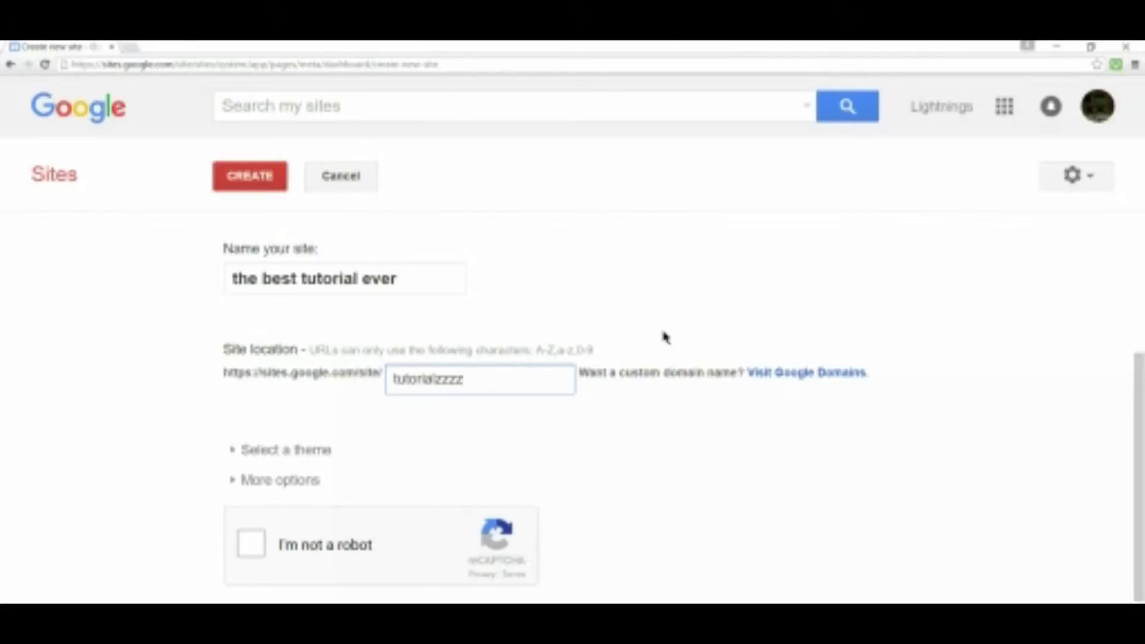
pyautogui.click(637, 375)
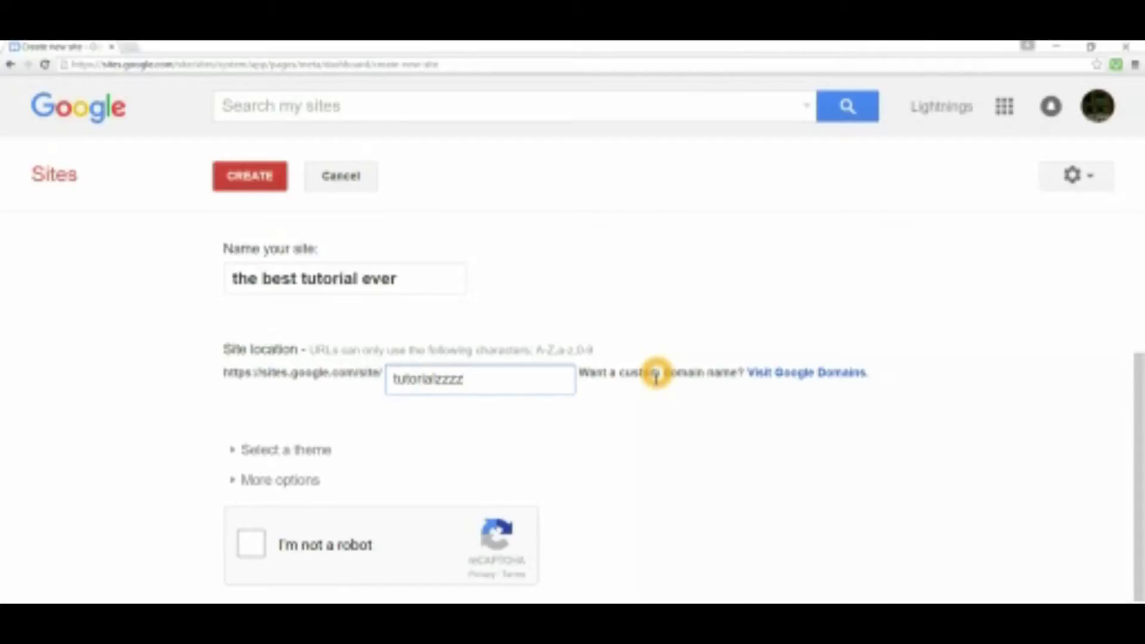
pyautogui.click(818, 376)
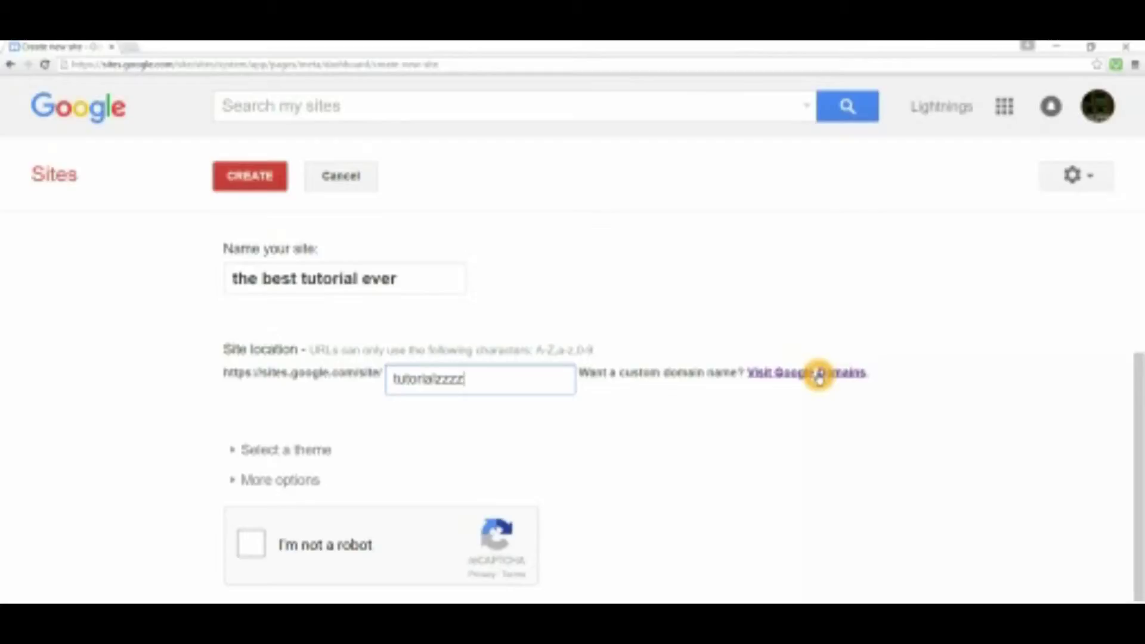
# Step: Expand the theme gallery and choose the Charcoal theme for the new site
pyautogui.click(294, 449)
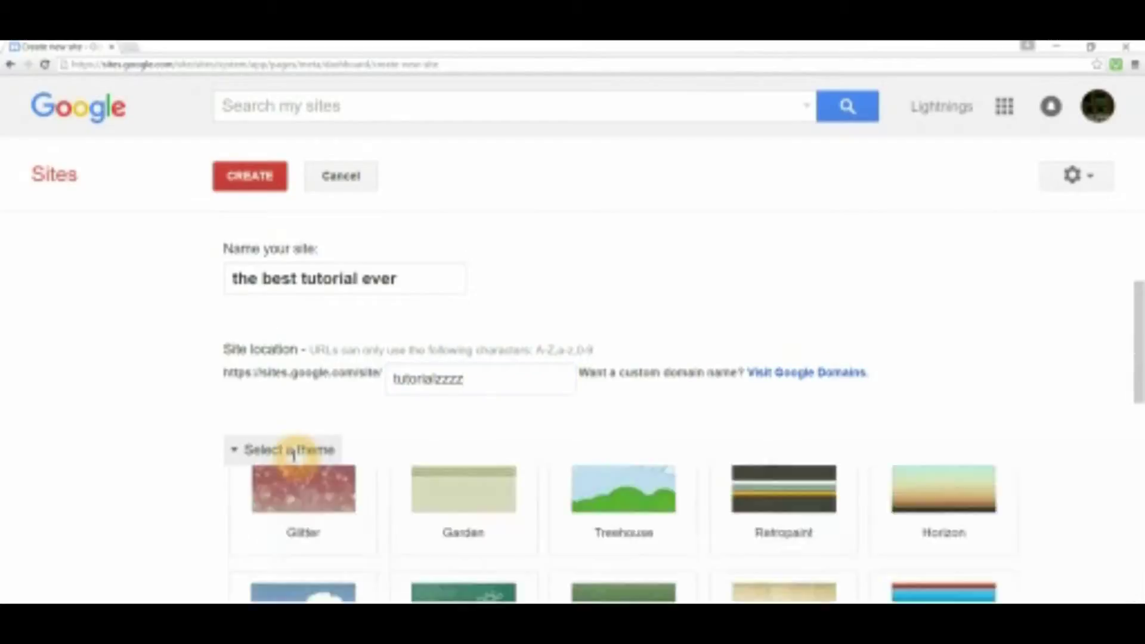
pyautogui.scroll(-12, 180, 456)
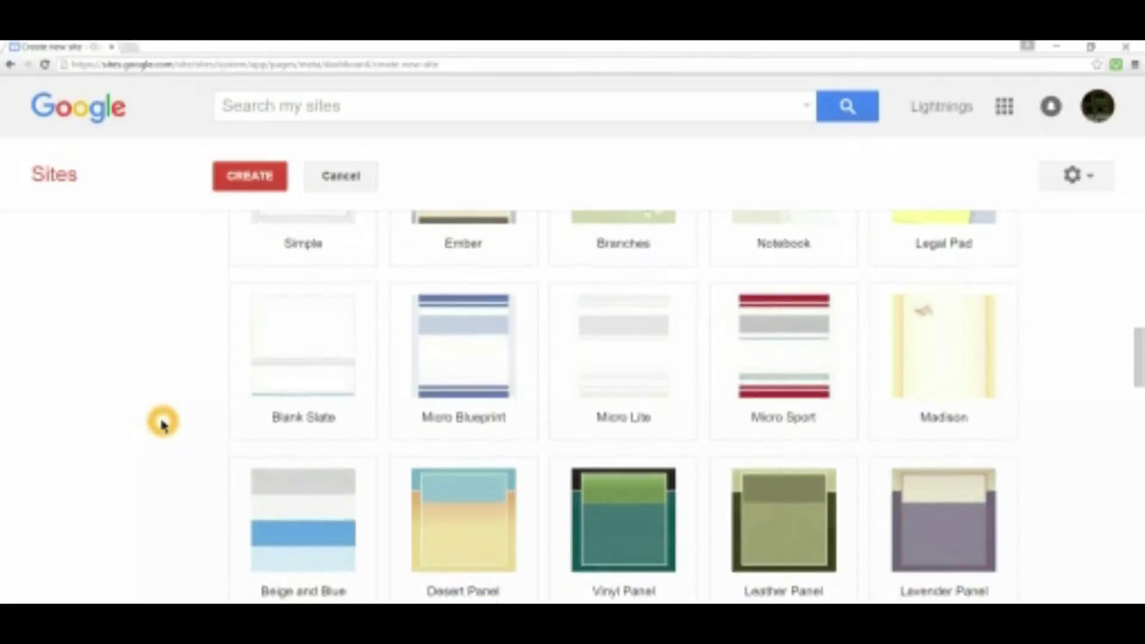
pyautogui.scroll(-12, 162, 423)
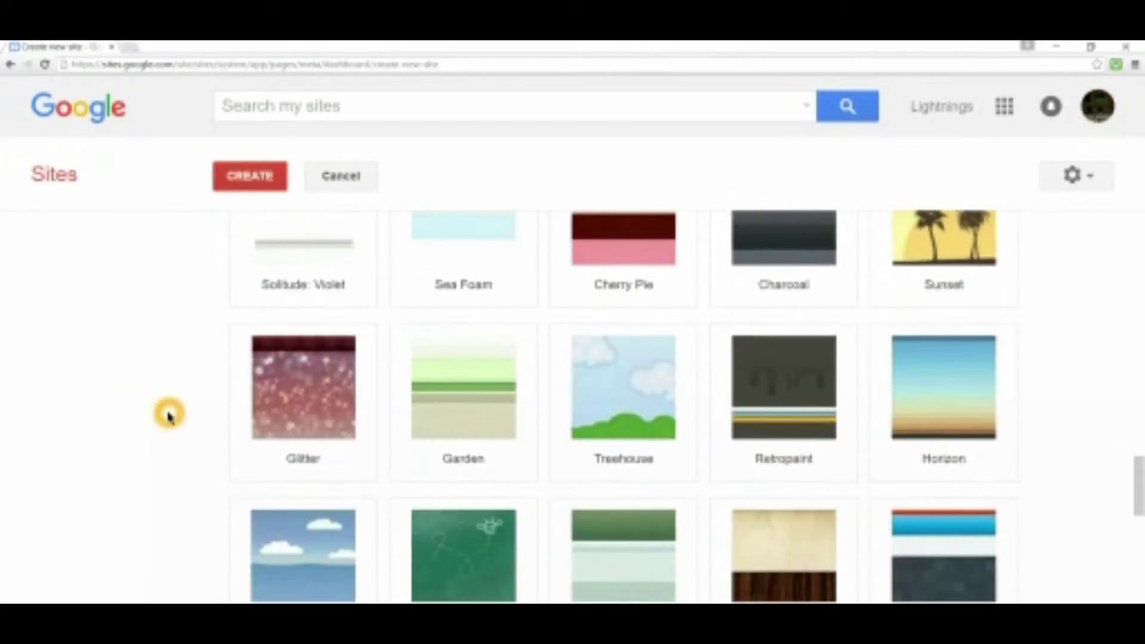
pyautogui.scroll(-4, 168, 420)
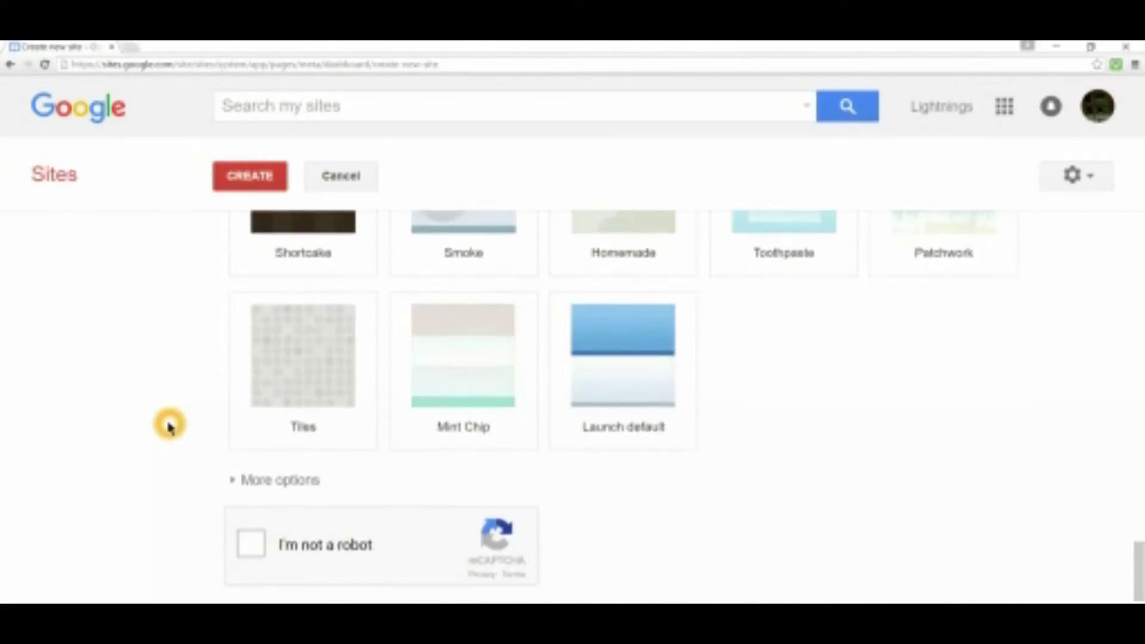
pyautogui.scroll(2, 166, 434)
pyautogui.scroll(9, 163, 432)
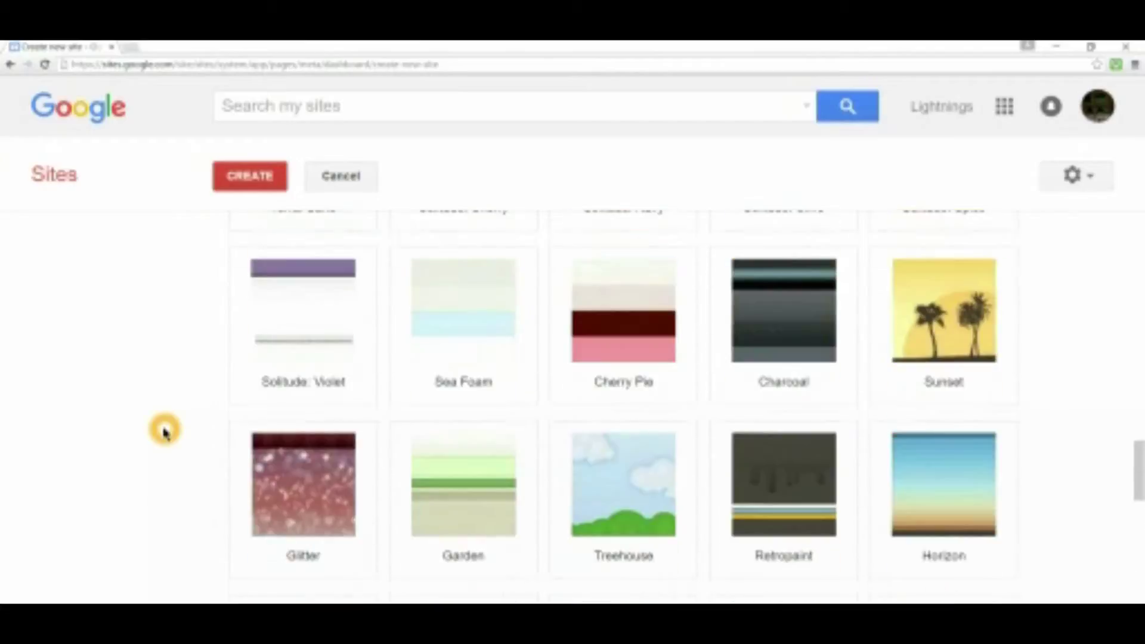
pyautogui.click(752, 313)
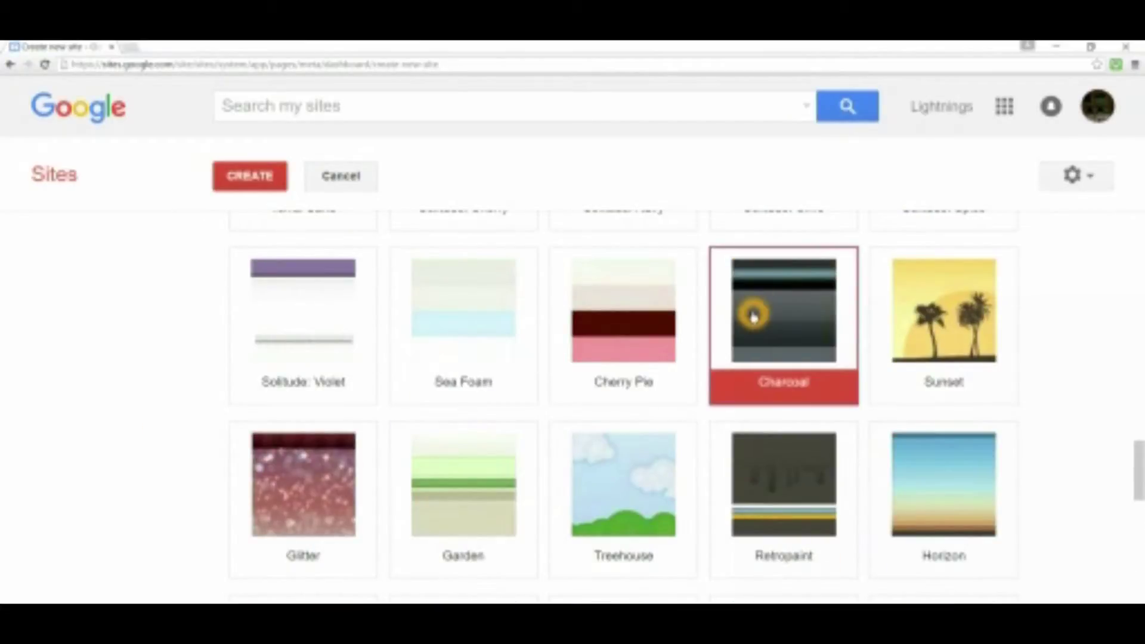
# Step: Show the additional site options, leave the description empty, and complete the "I'm not a robot" check
pyautogui.scroll(-1, 136, 393)
pyautogui.scroll(-8, 136, 392)
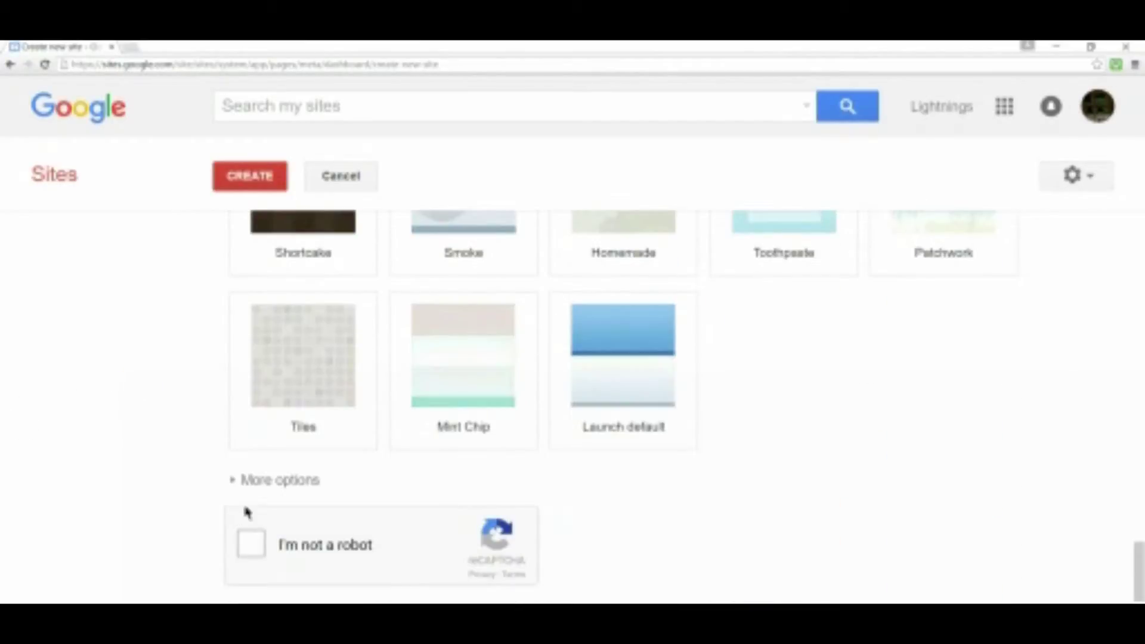
pyautogui.click(268, 480)
pyautogui.scroll(-2, 174, 460)
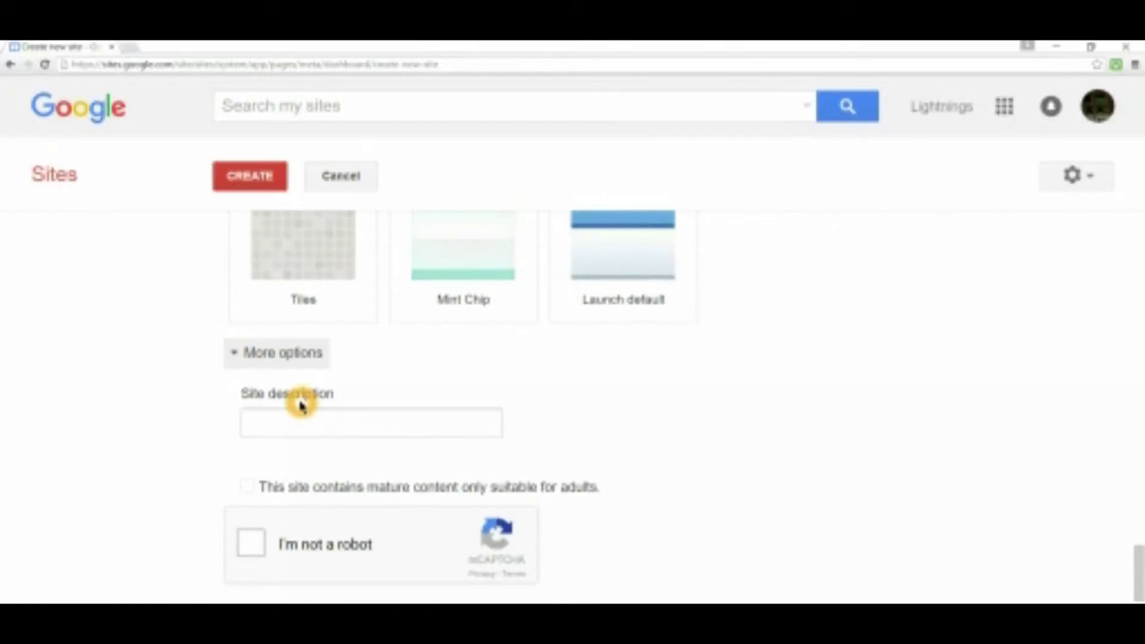
pyautogui.click(354, 477)
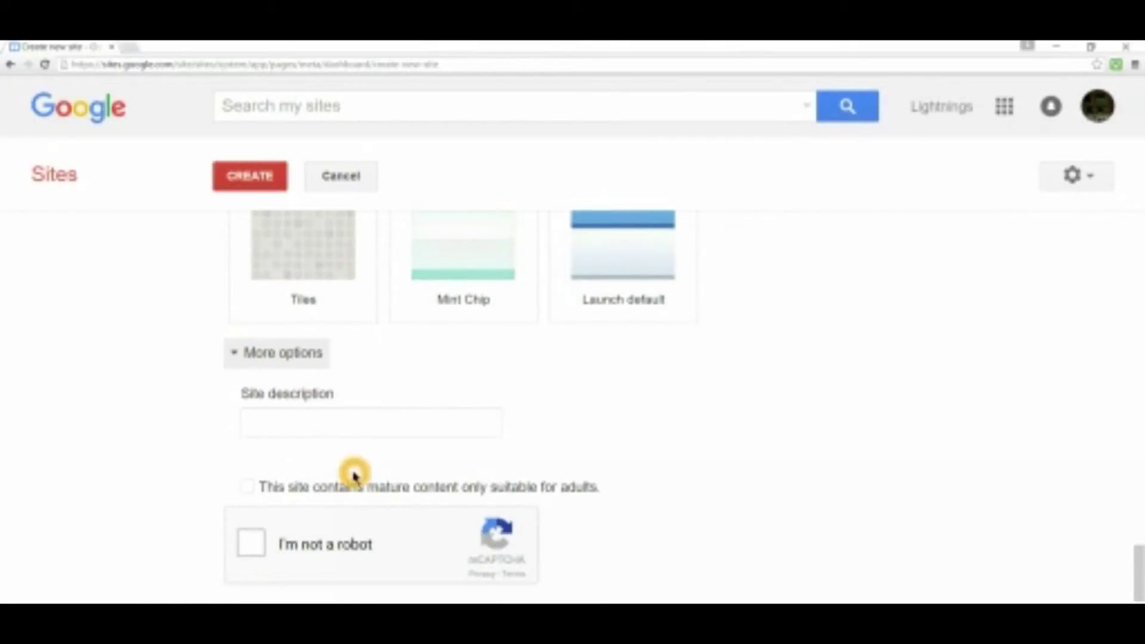
pyautogui.click(361, 490)
pyautogui.click(251, 541)
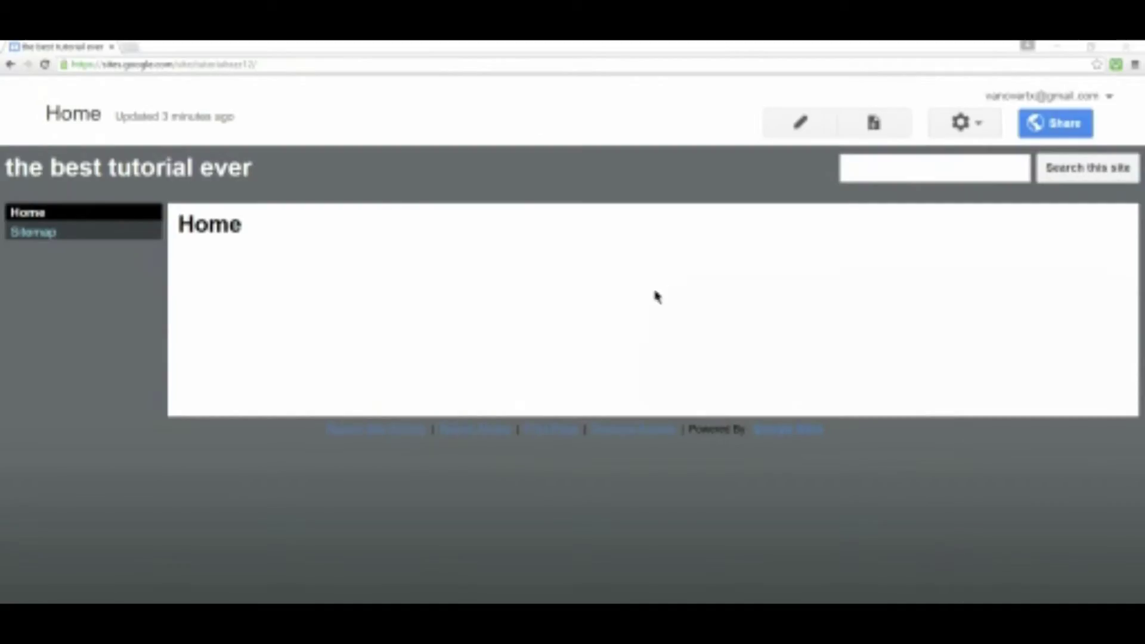
pyautogui.click(652, 279)
pyautogui.click(124, 168)
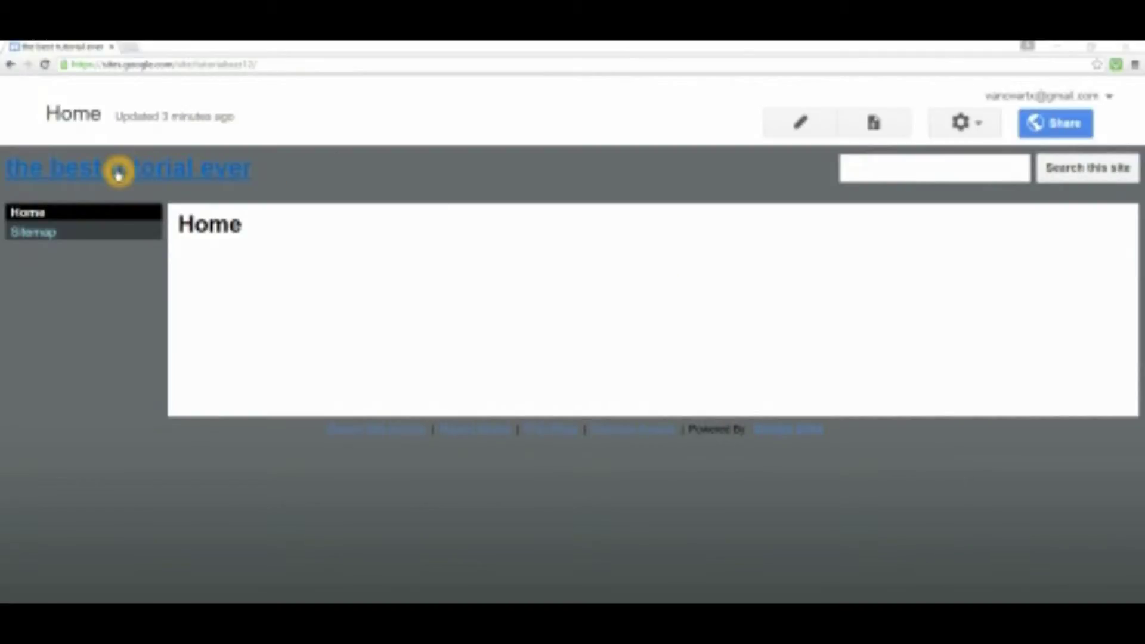
pyautogui.click(227, 172)
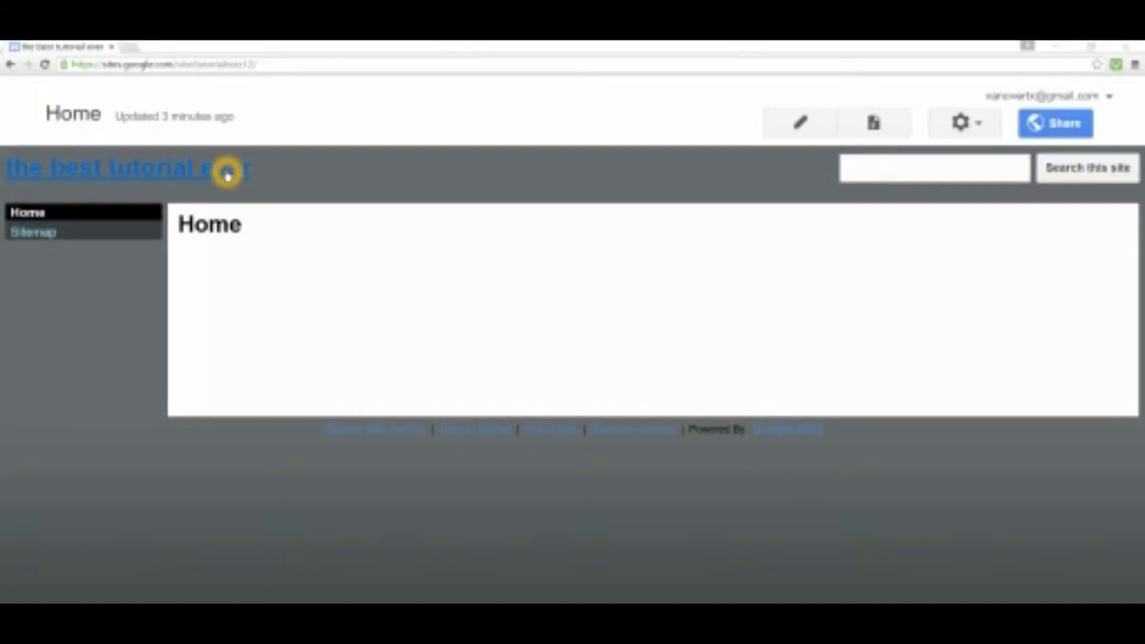
pyautogui.click(89, 233)
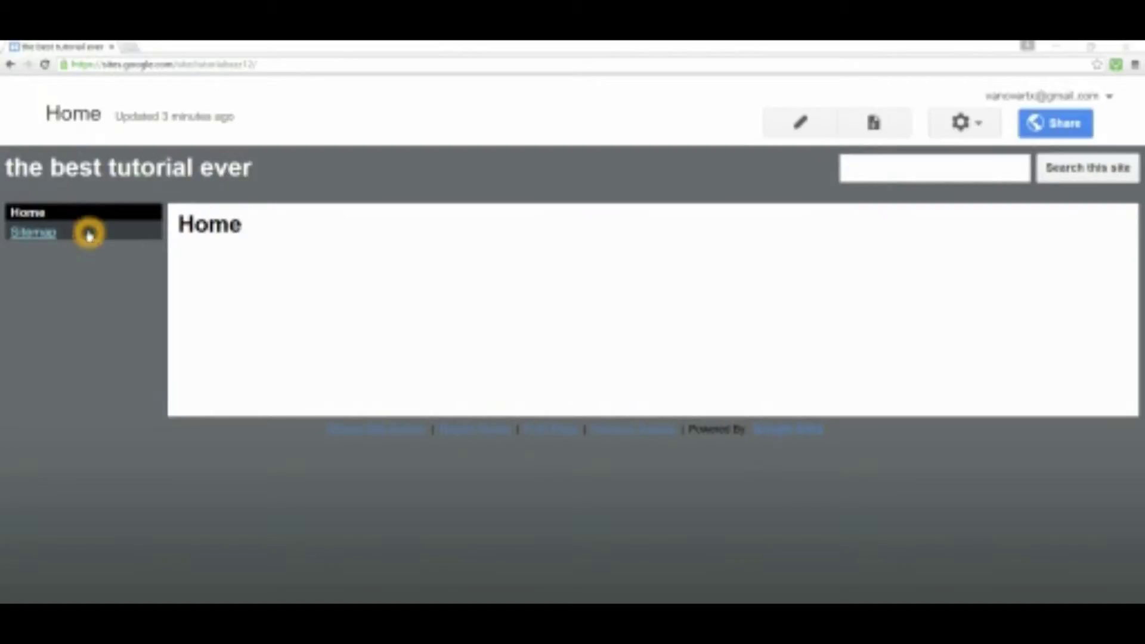
pyautogui.click(43, 244)
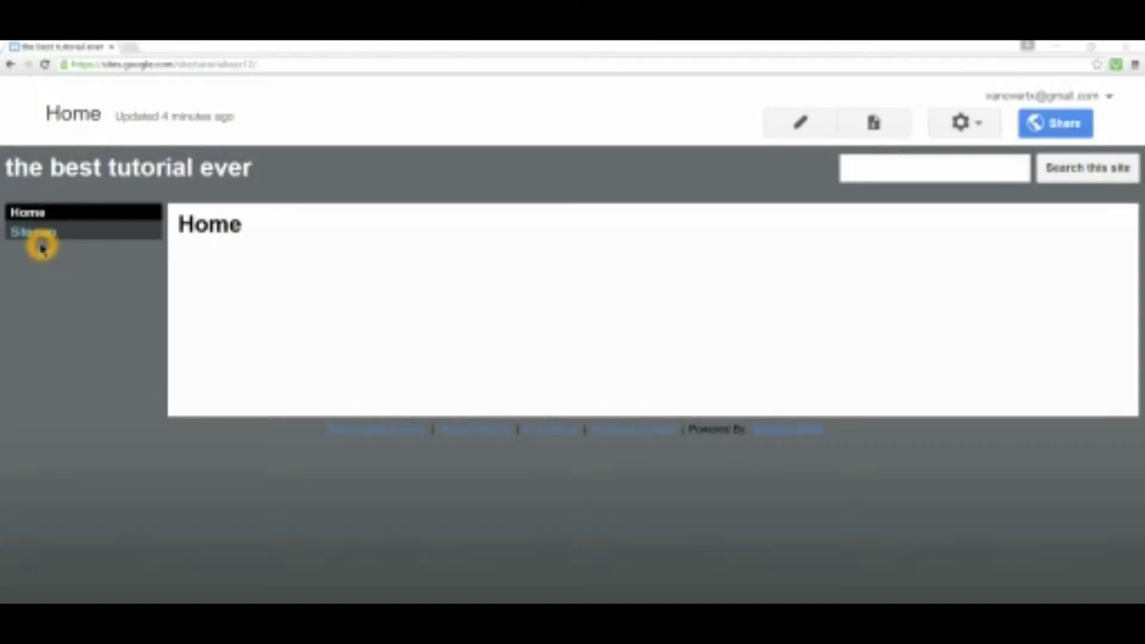
pyautogui.click(288, 276)
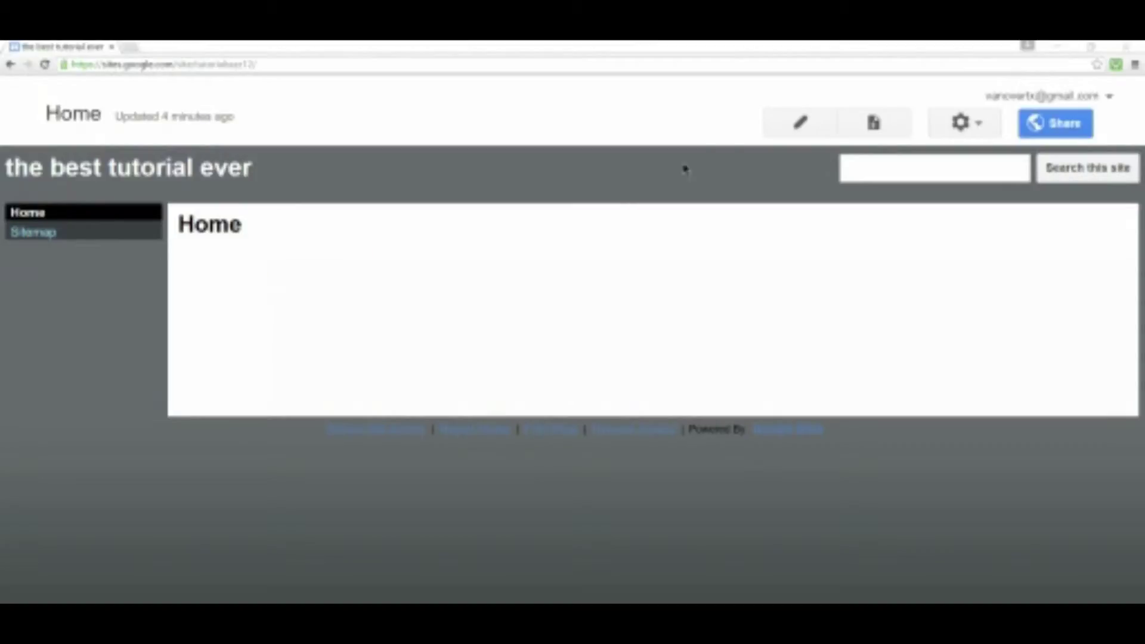
# Step: Open the site's Home page for editing
pyautogui.click(800, 123)
pyautogui.click(802, 123)
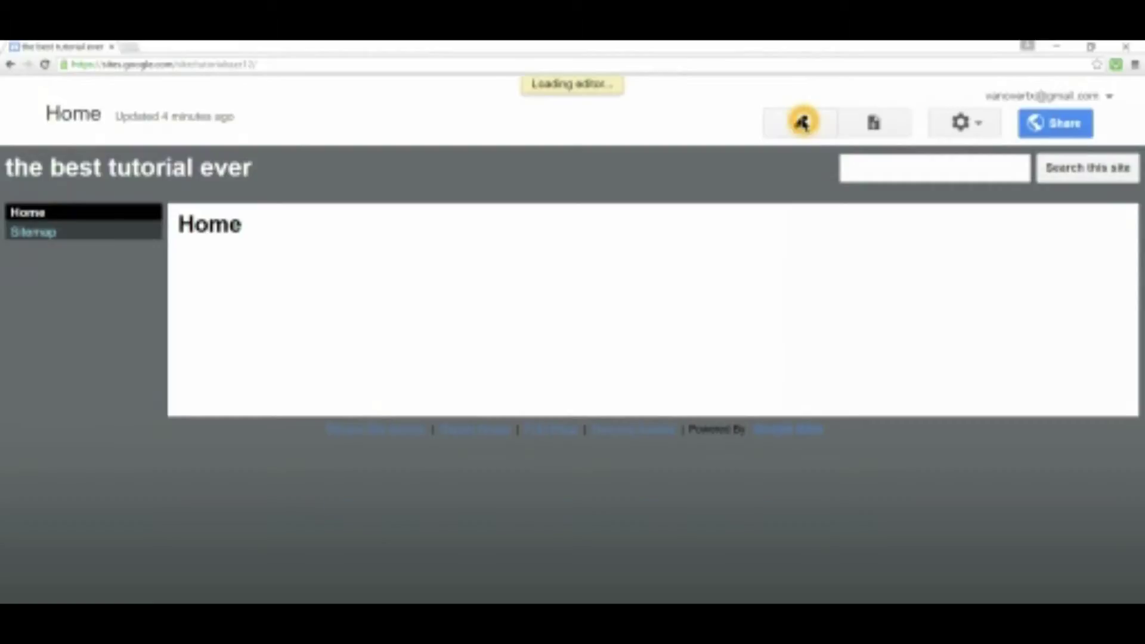
pyautogui.click(216, 201)
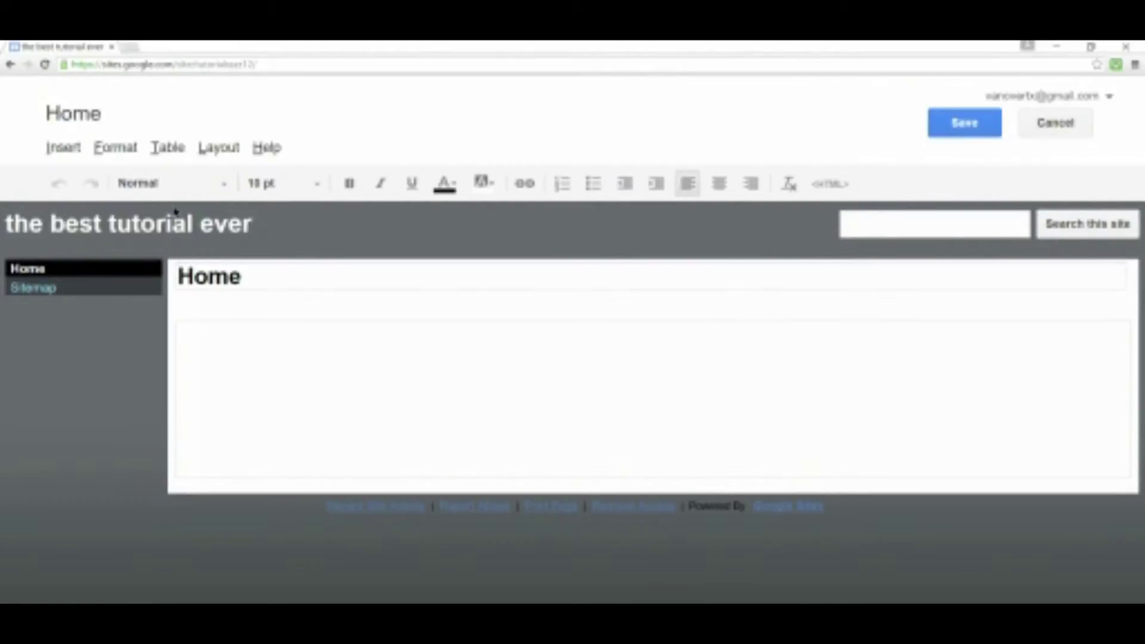
# Step: Look through the text formatting options and the elements that can be inserted into the Home page, including YouTube
pyautogui.click(98, 147)
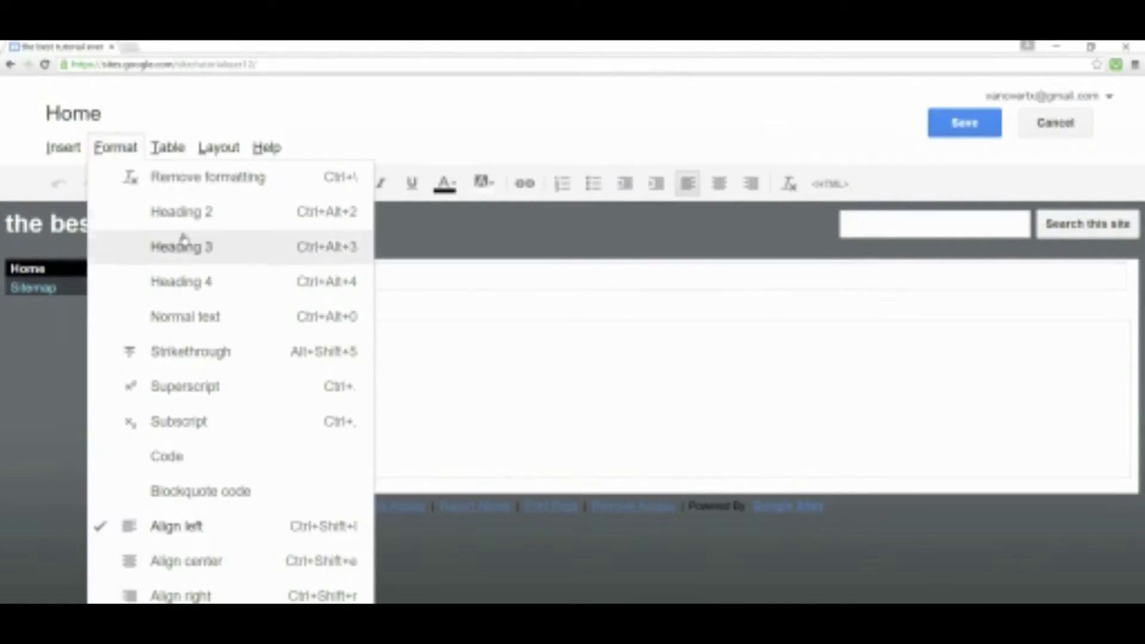
pyautogui.click(251, 255)
pyautogui.moveTo(62, 150)
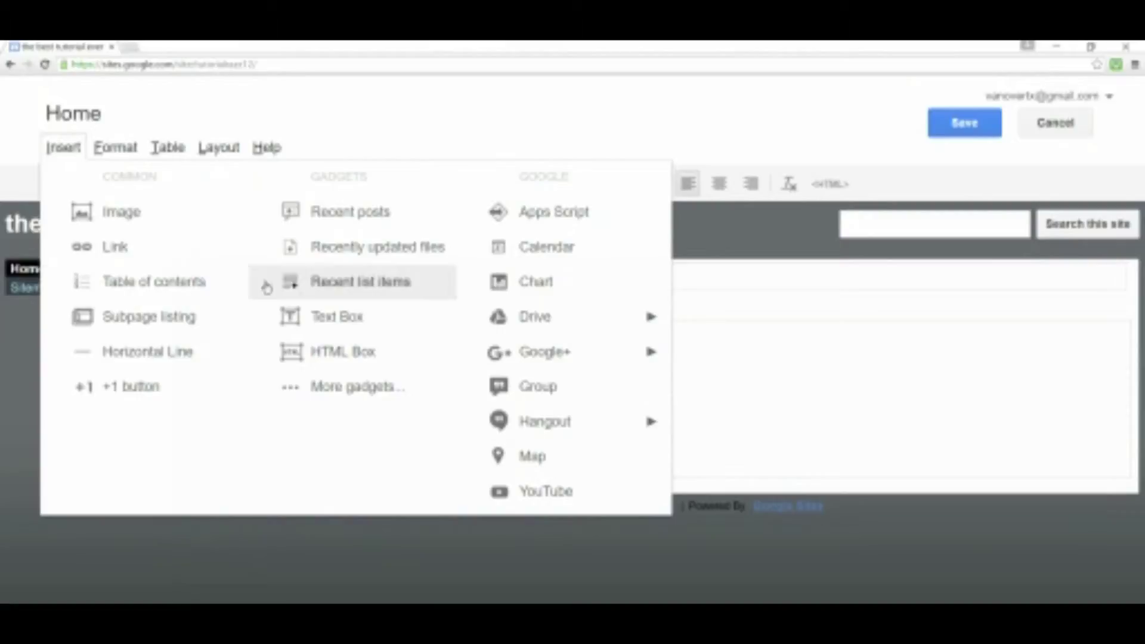
pyautogui.click(591, 493)
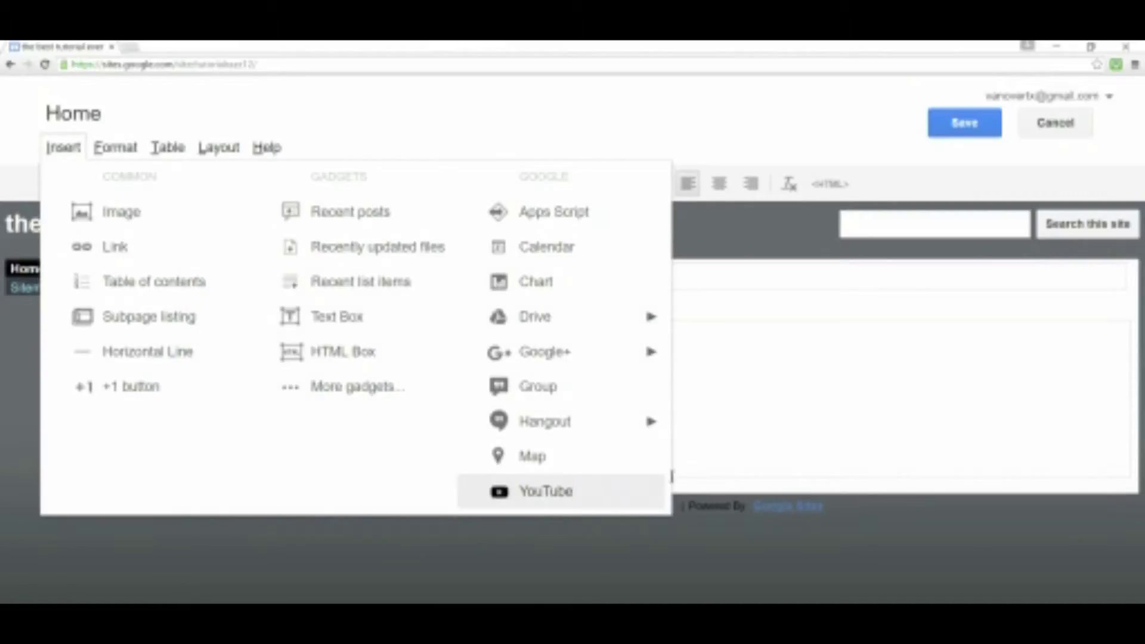
pyautogui.click(799, 399)
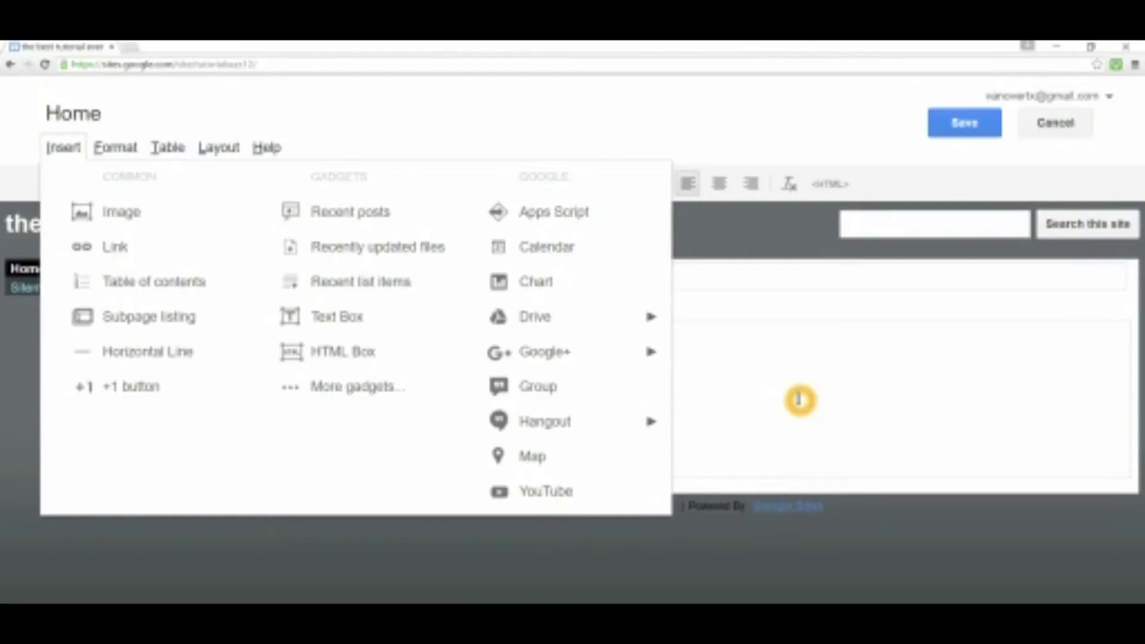
# Step: Look through the table commands, column and sidebar layouts, and help options available for the Home page
pyautogui.click(171, 147)
pyautogui.moveTo(201, 161)
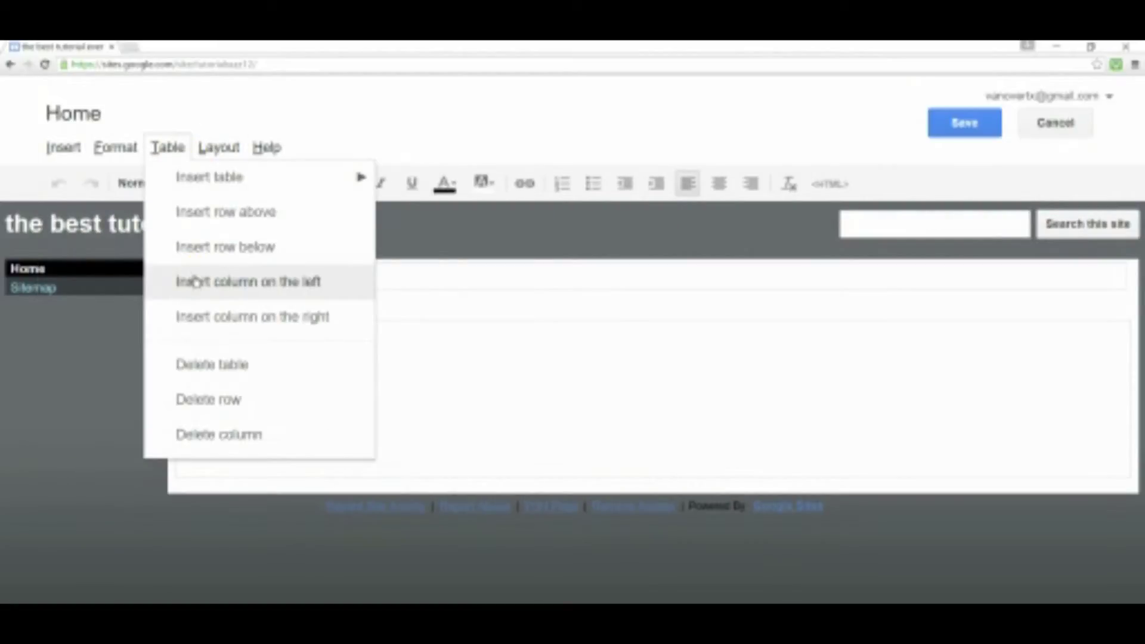
pyautogui.click(225, 154)
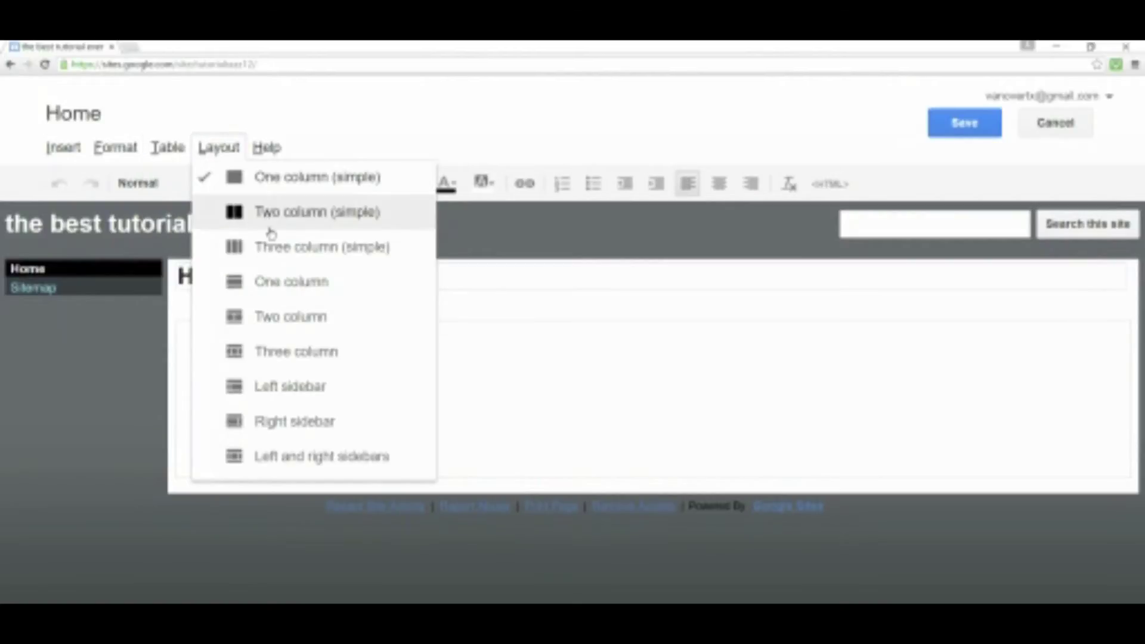
pyautogui.click(308, 361)
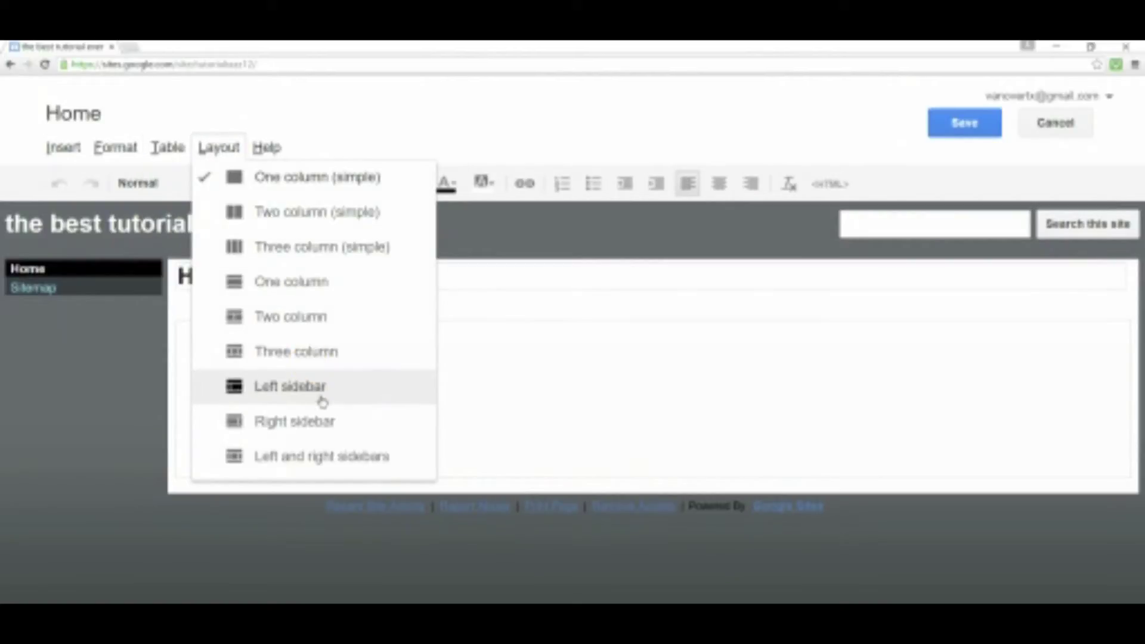
pyautogui.click(304, 455)
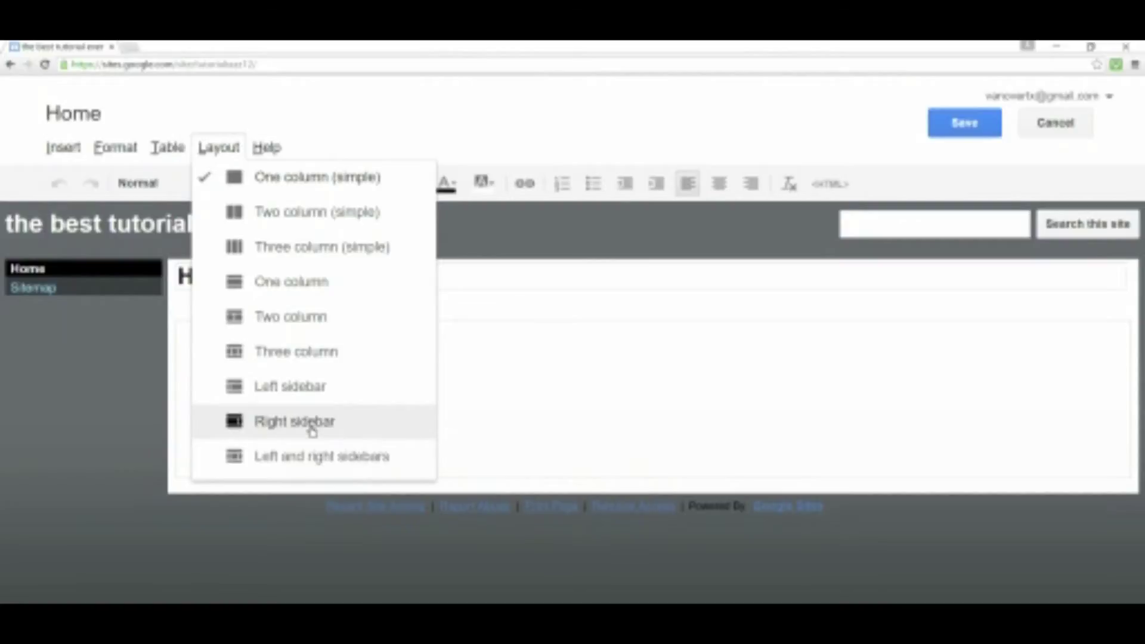
pyautogui.click(274, 153)
pyautogui.click(294, 186)
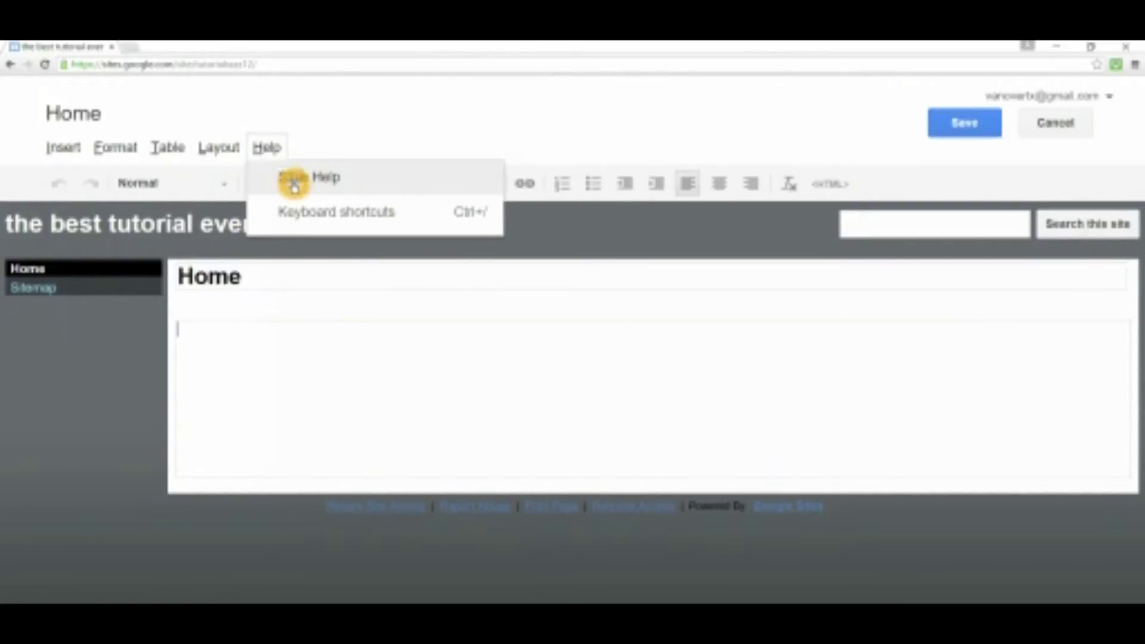
pyautogui.click(644, 276)
# Step: Save the Home page and open the form for creating a new page in the site
pyautogui.hotkey('ctrl', 's')
pyautogui.click(801, 103)
pyautogui.click(872, 128)
pyautogui.click(872, 125)
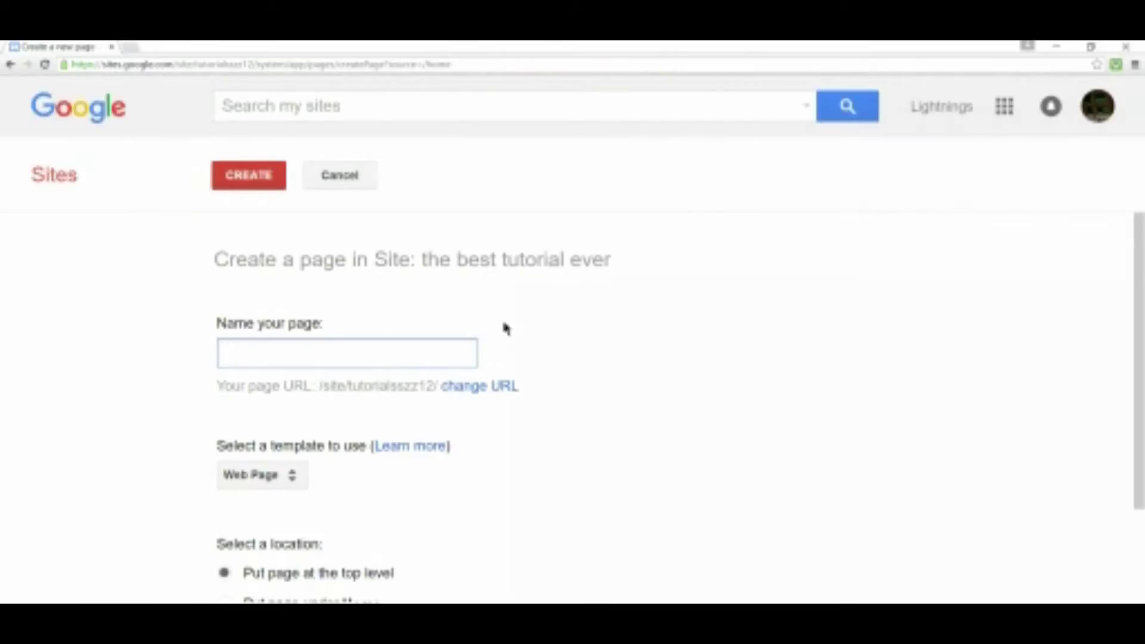
# Step: Examine the template choices and the top-level and under-Home location options for the new page
pyautogui.scroll(-2, 298, 393)
pyautogui.click(260, 359)
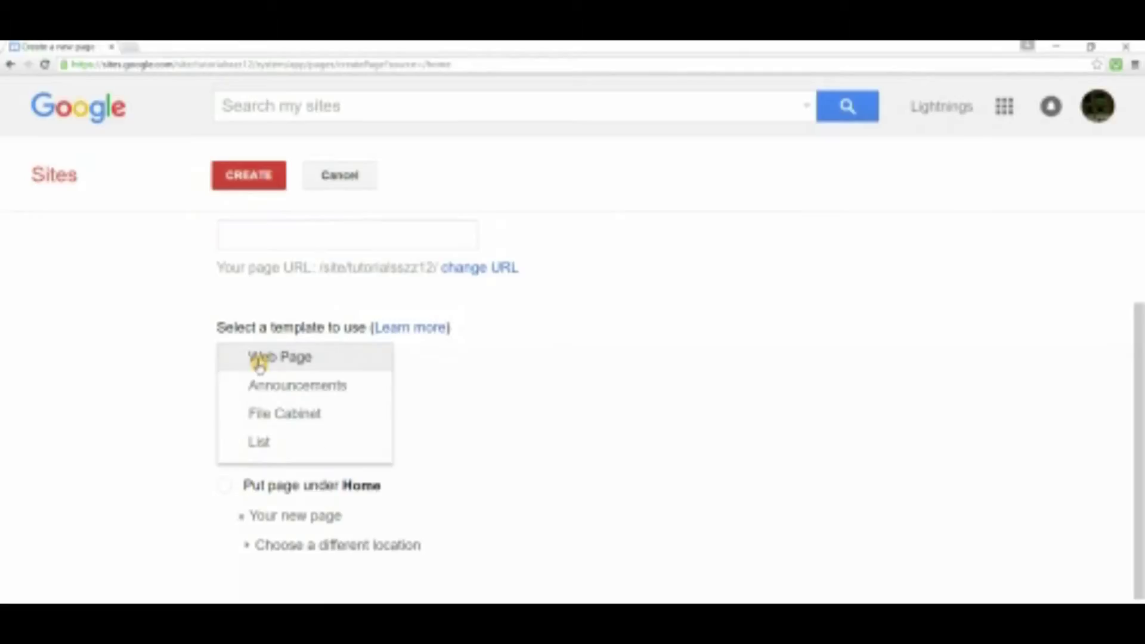
pyautogui.click(334, 428)
pyautogui.click(541, 475)
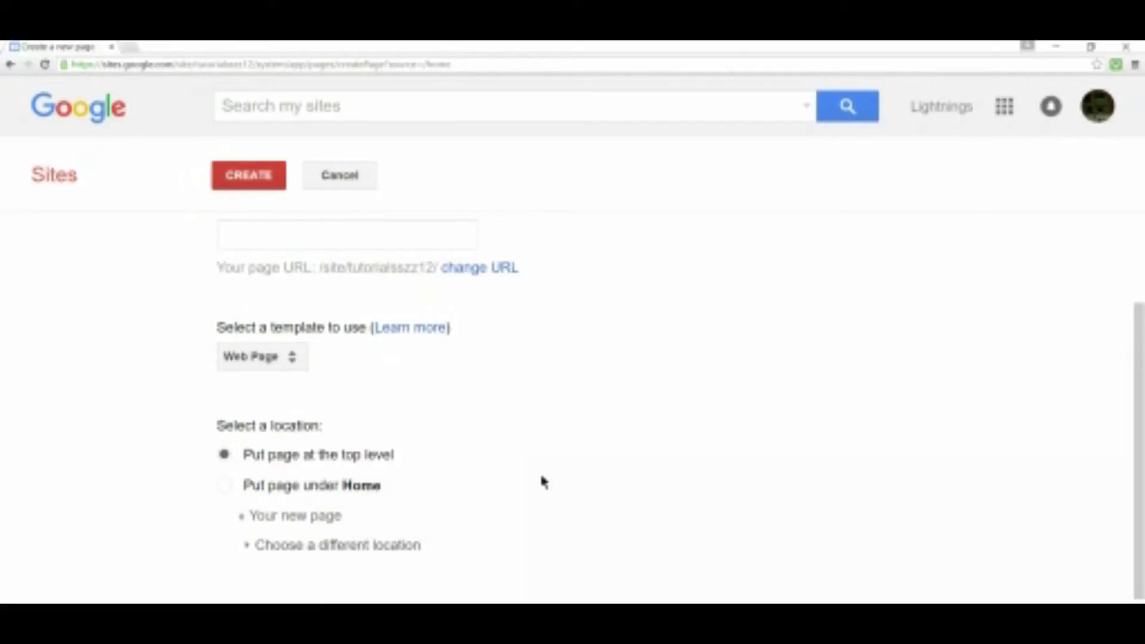
pyautogui.click(286, 459)
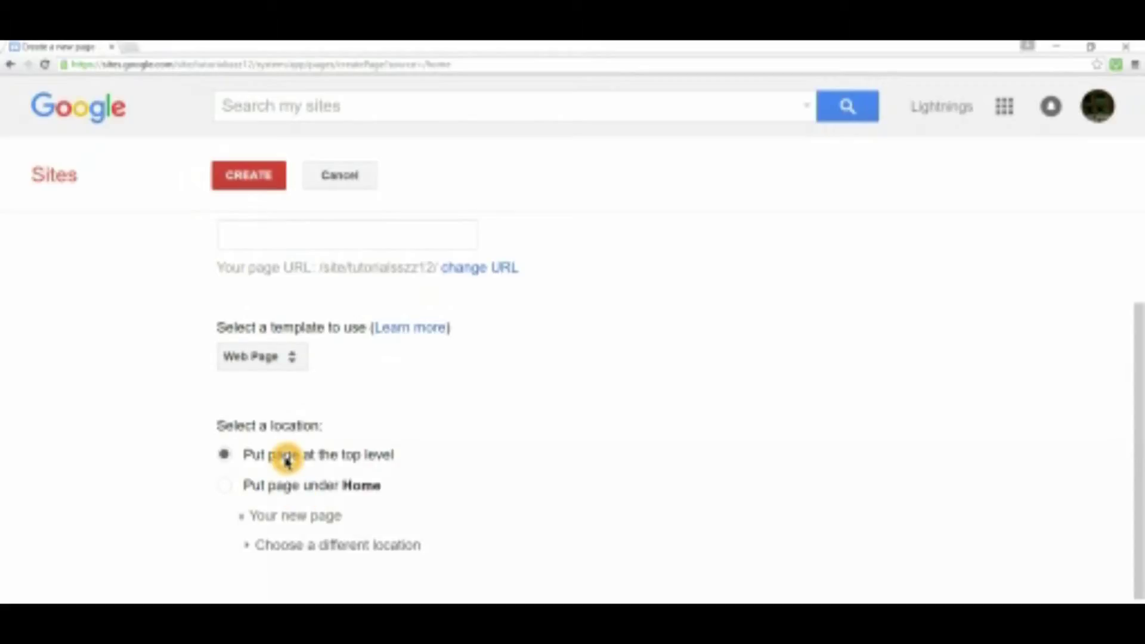
pyautogui.click(290, 487)
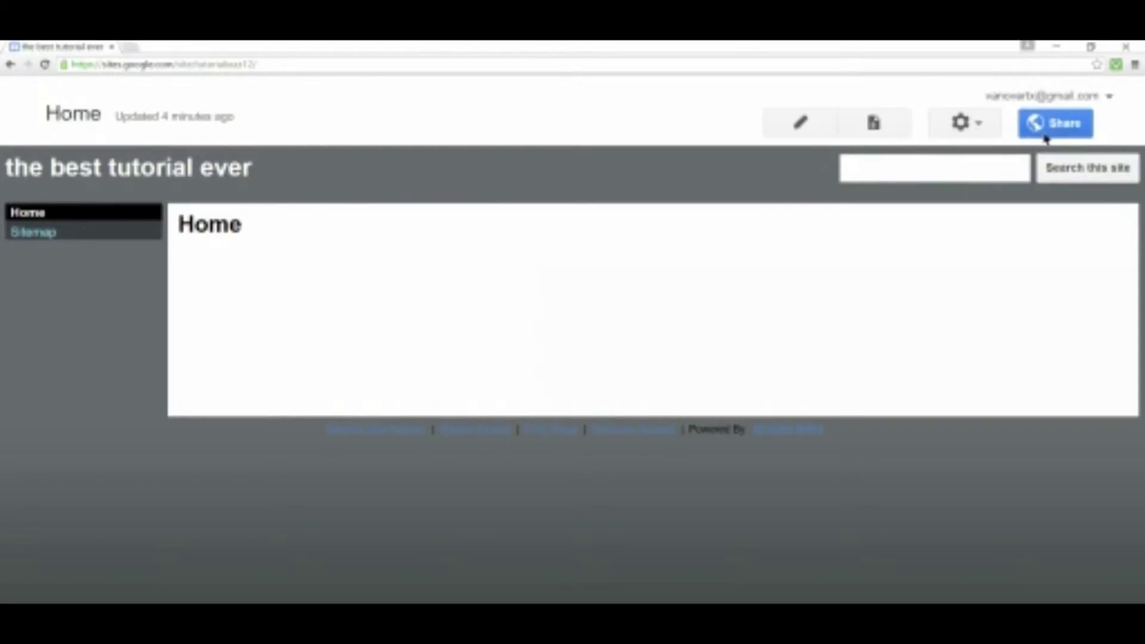
# Step: Open the site's sharing and permissions settings and examine the Gmail, Google+, Facebook and Twitter link-sharing options
pyautogui.click(1052, 125)
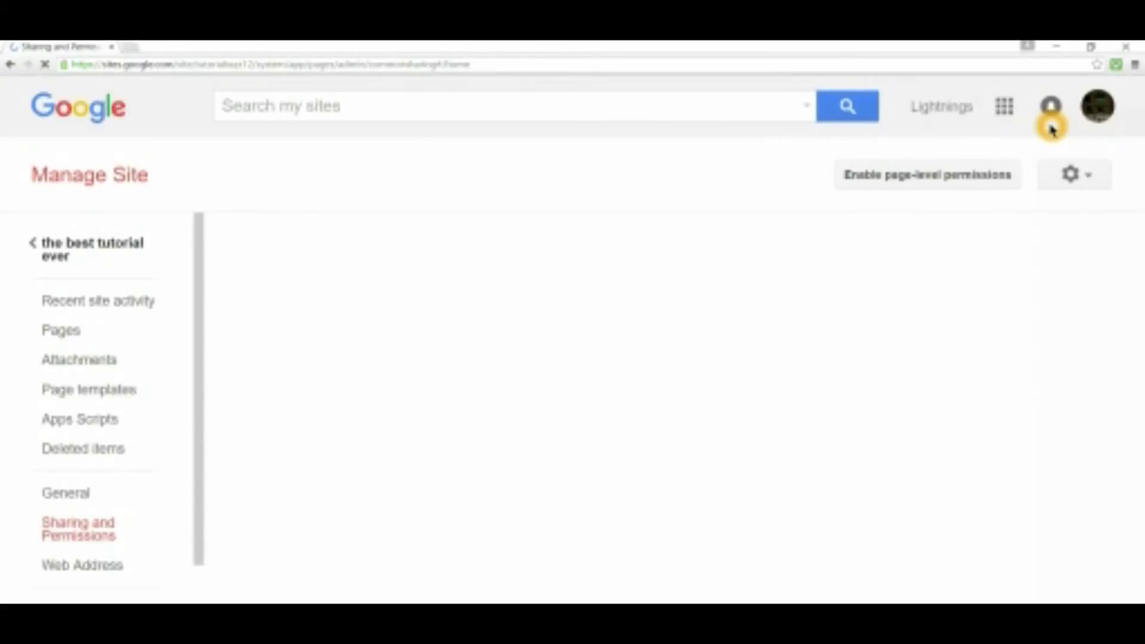
pyautogui.click(529, 410)
pyautogui.click(327, 327)
pyautogui.click(374, 308)
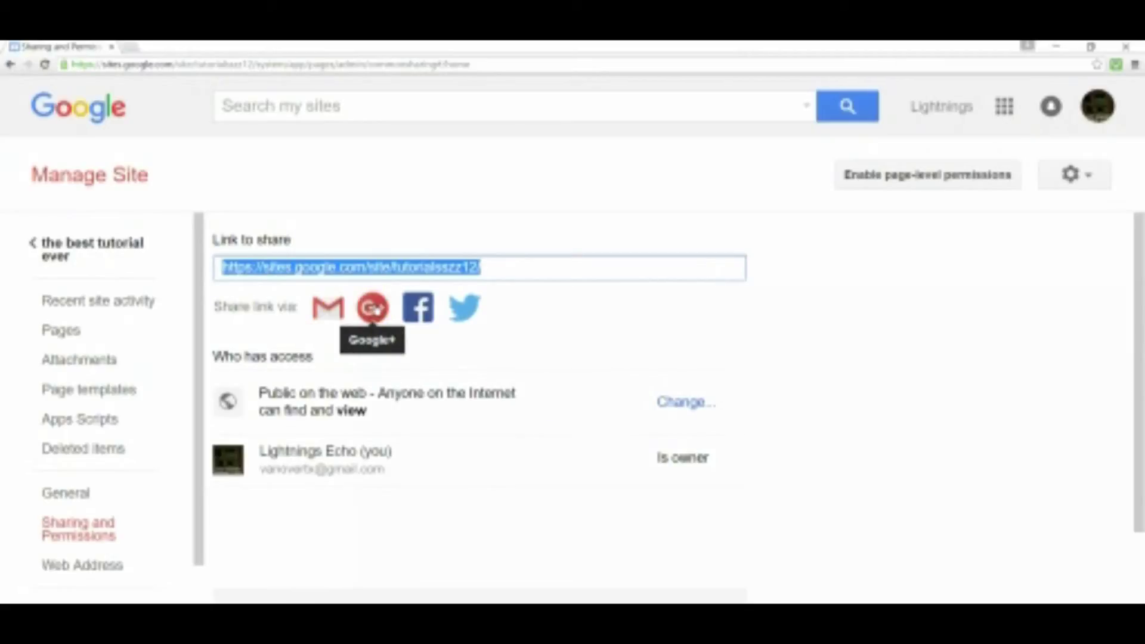
pyautogui.click(459, 310)
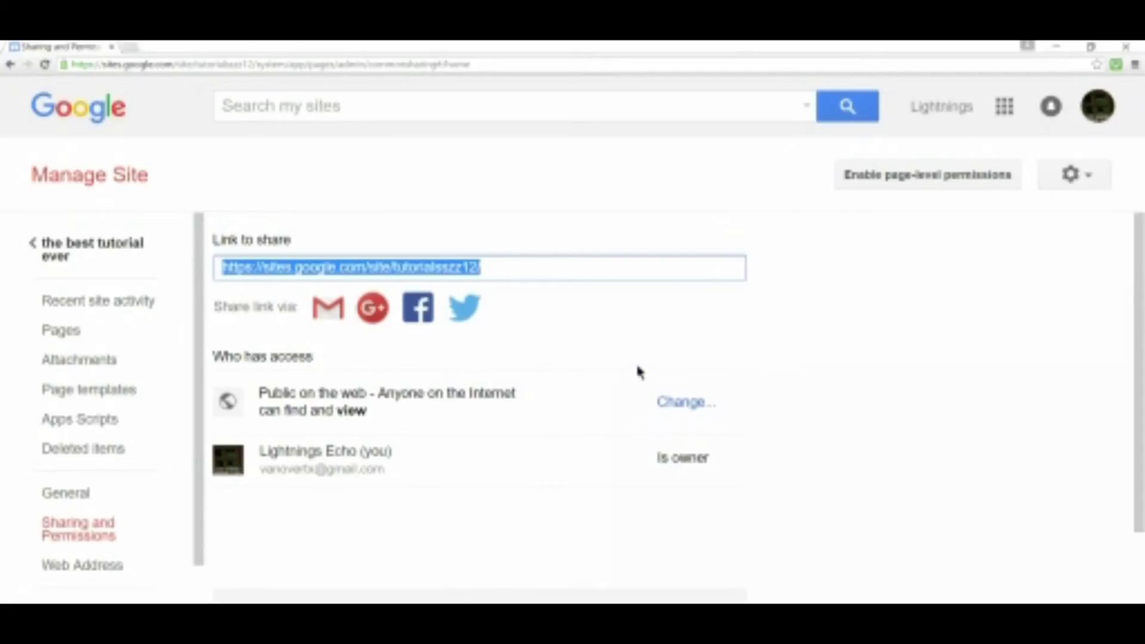
# Step: Examine the invitation options for people, including access level, notification, and sending a copy to oneself
pyautogui.scroll(-2, 638, 371)
pyautogui.click(365, 540)
pyautogui.scroll(-1, 493, 450)
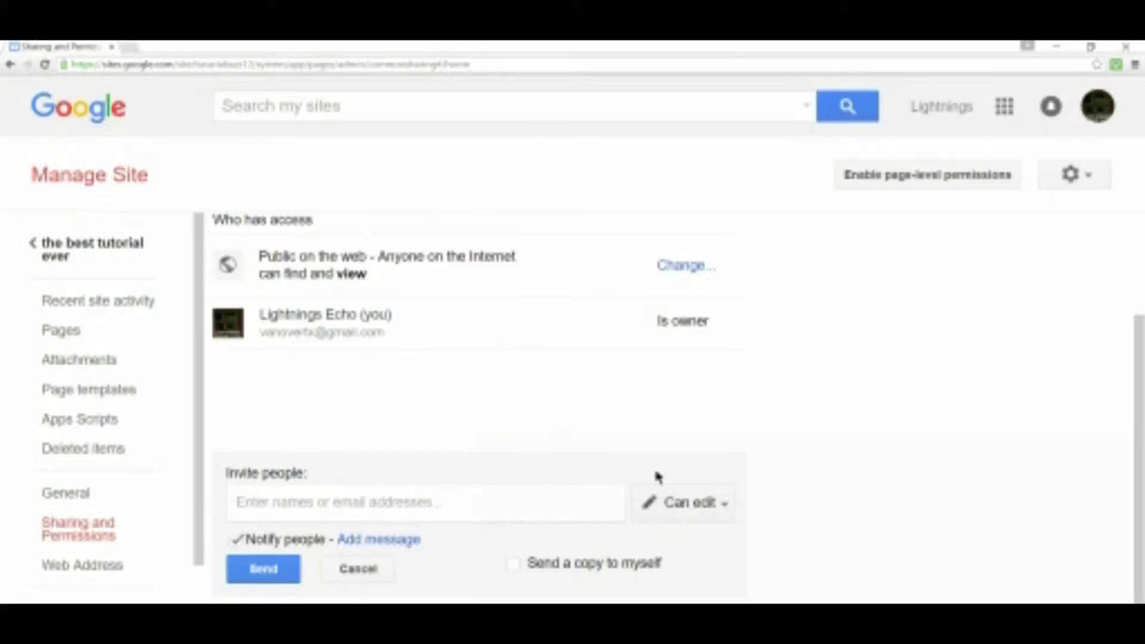
pyautogui.click(680, 503)
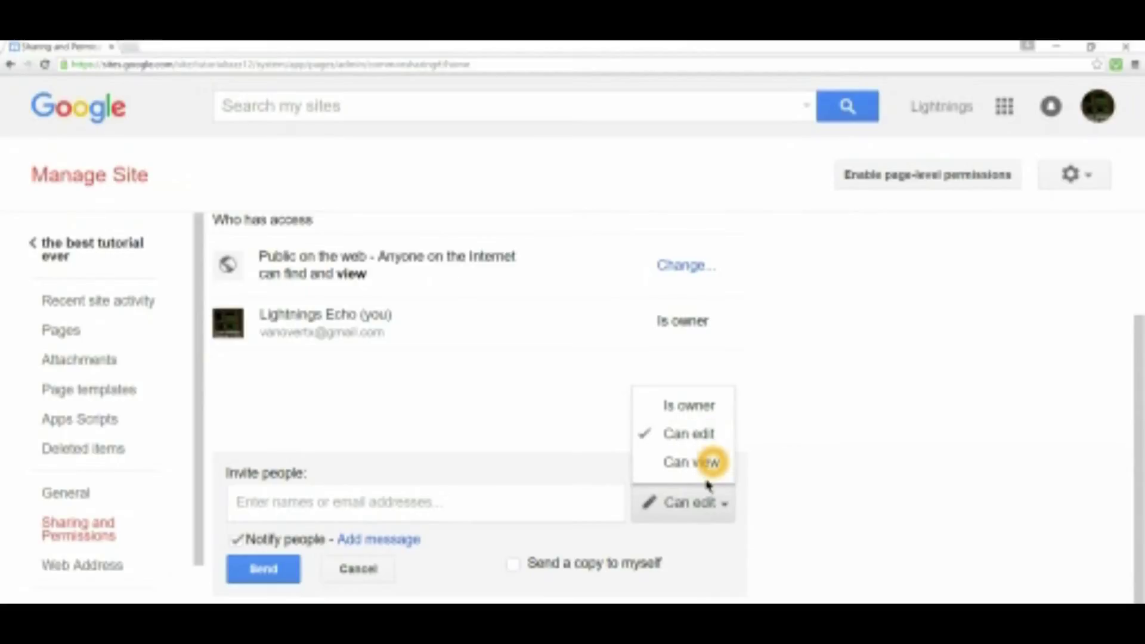
pyautogui.click(715, 510)
pyautogui.click(252, 544)
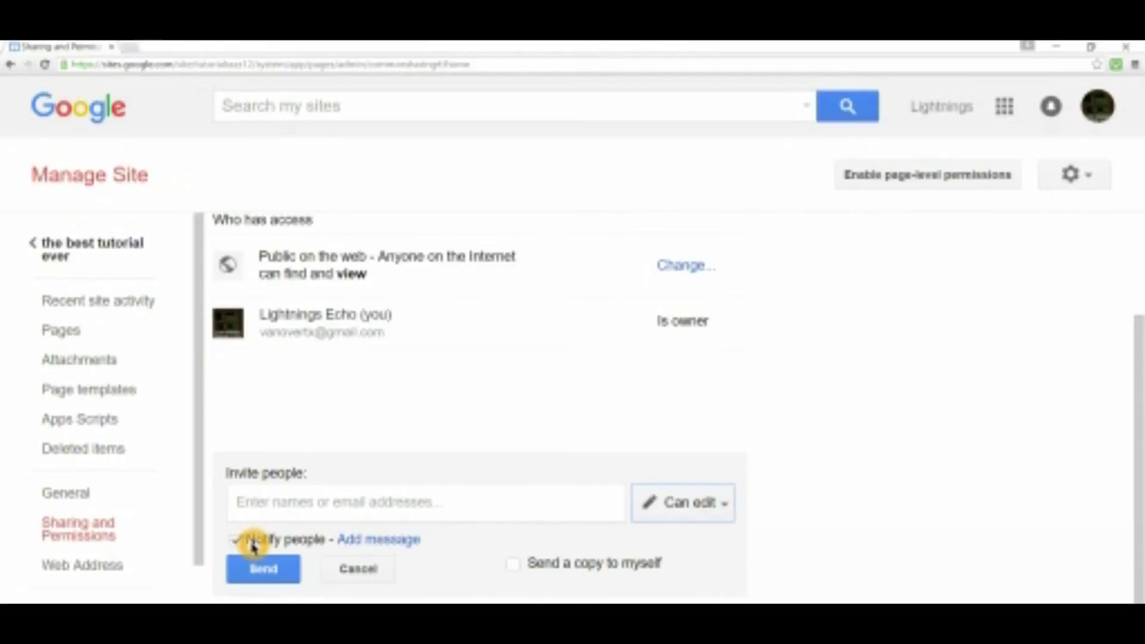
pyautogui.click(534, 563)
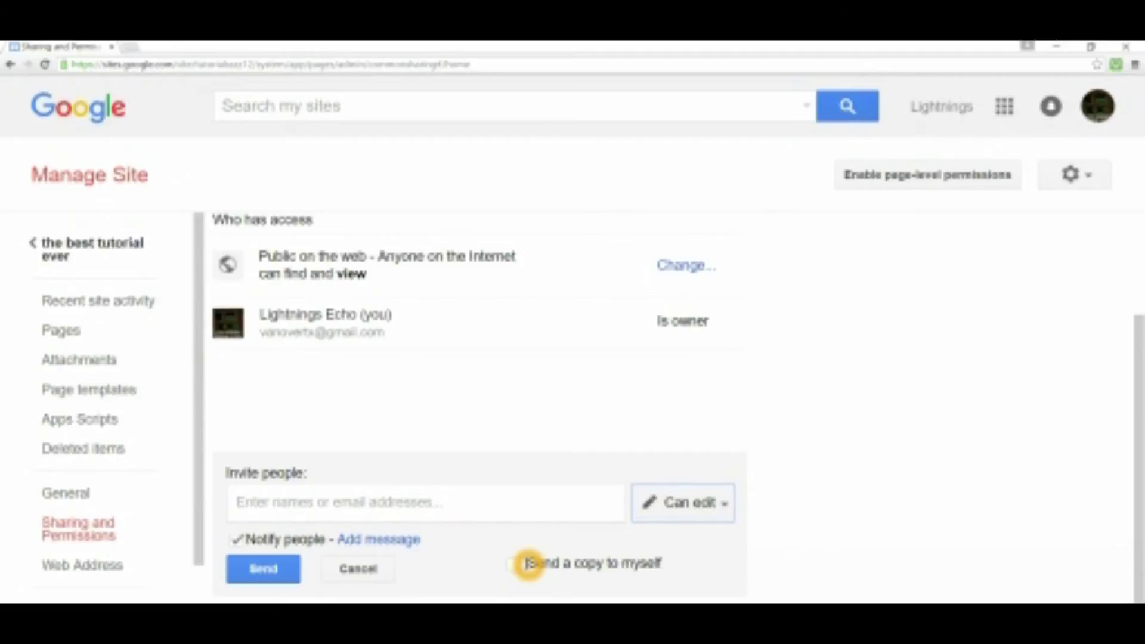
# Step: Open the site's visibility settings, go through the three access choices, and save with "On - Public on the web"
pyautogui.scroll(1, 527, 564)
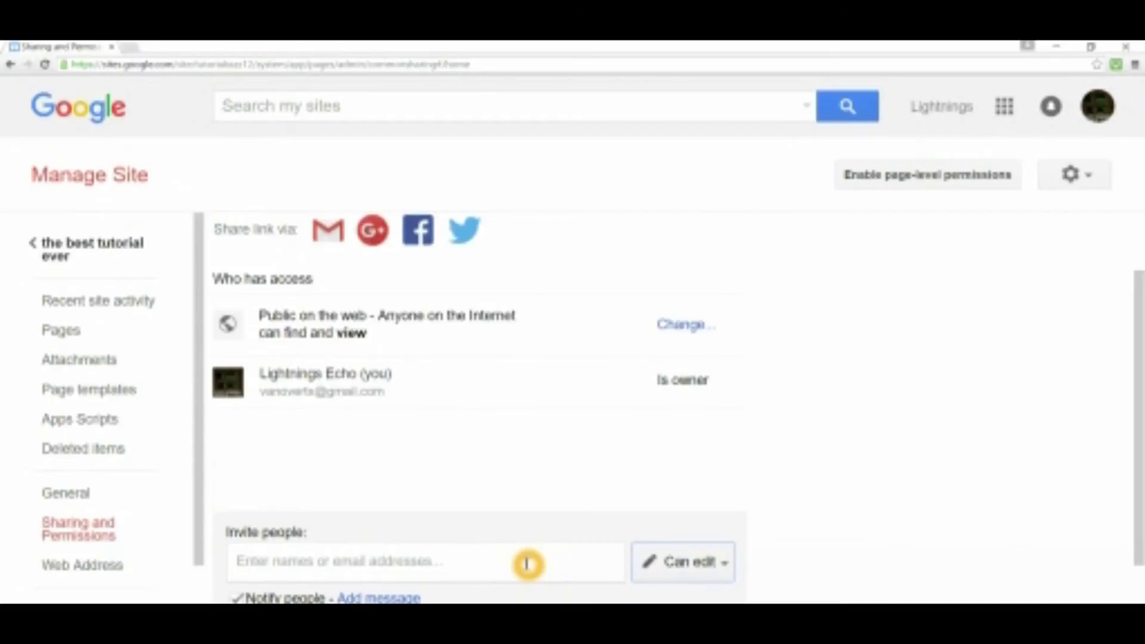
pyautogui.click(691, 324)
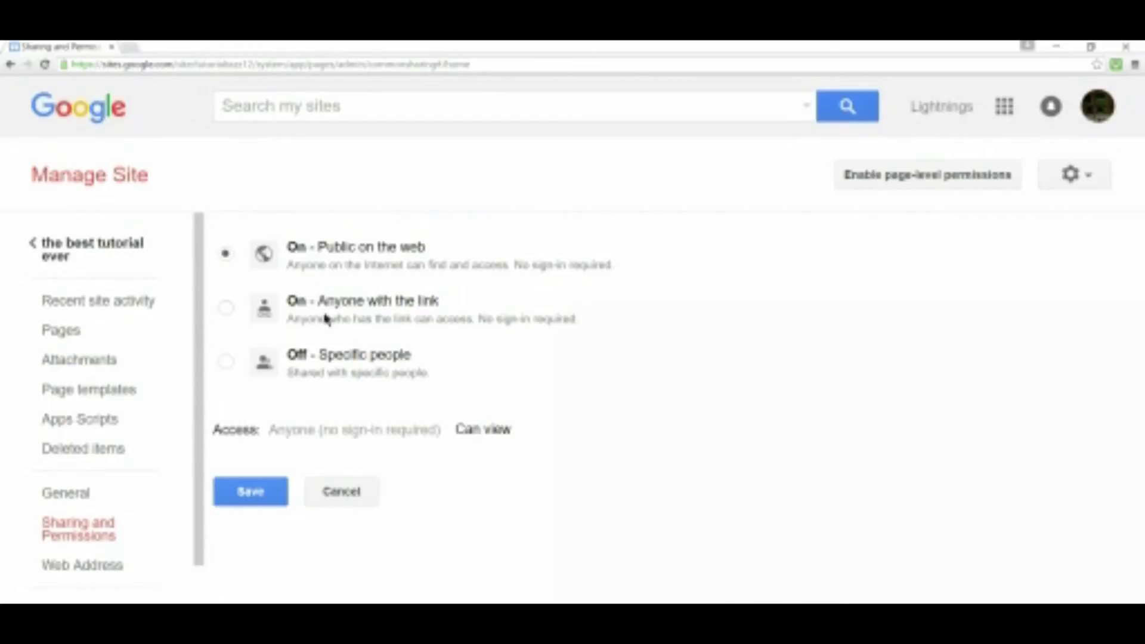
pyautogui.click(353, 250)
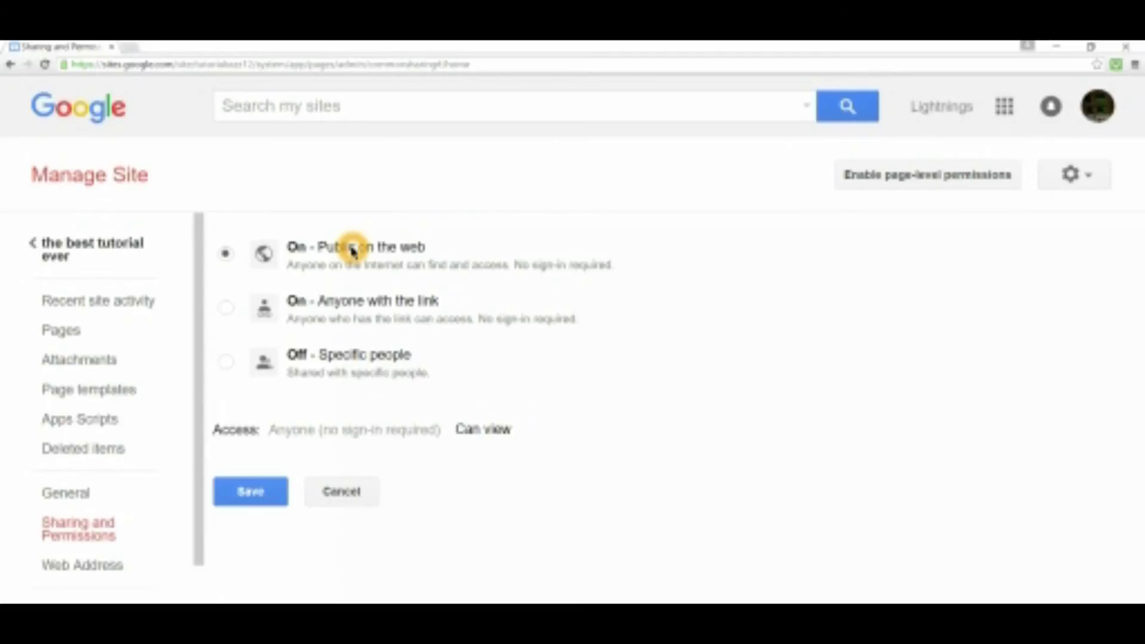
pyautogui.click(364, 326)
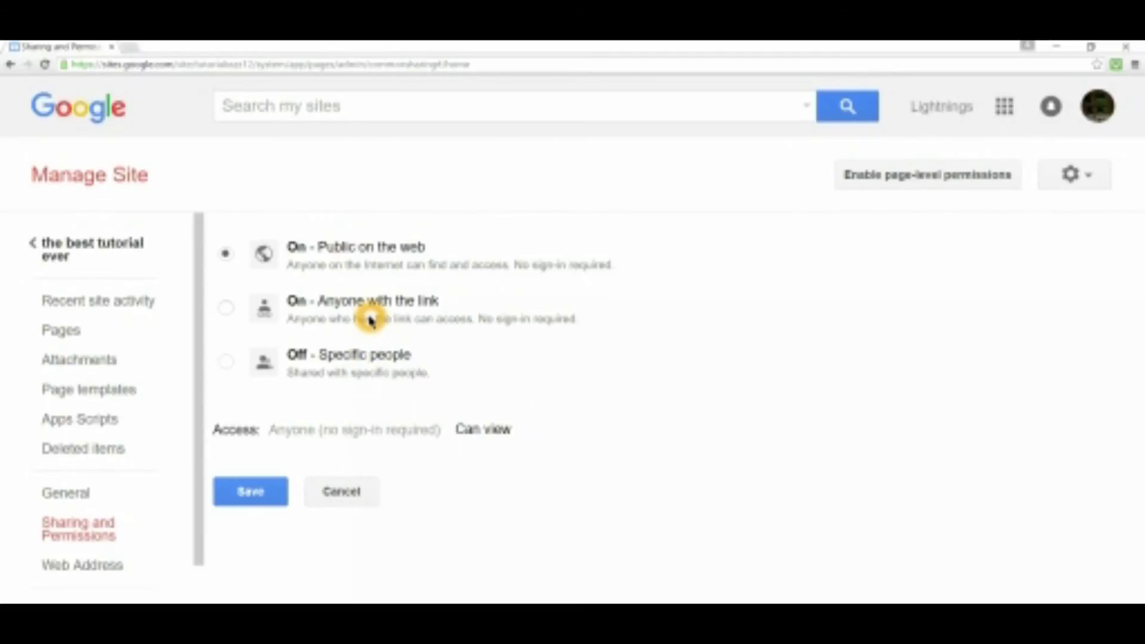
pyautogui.click(346, 360)
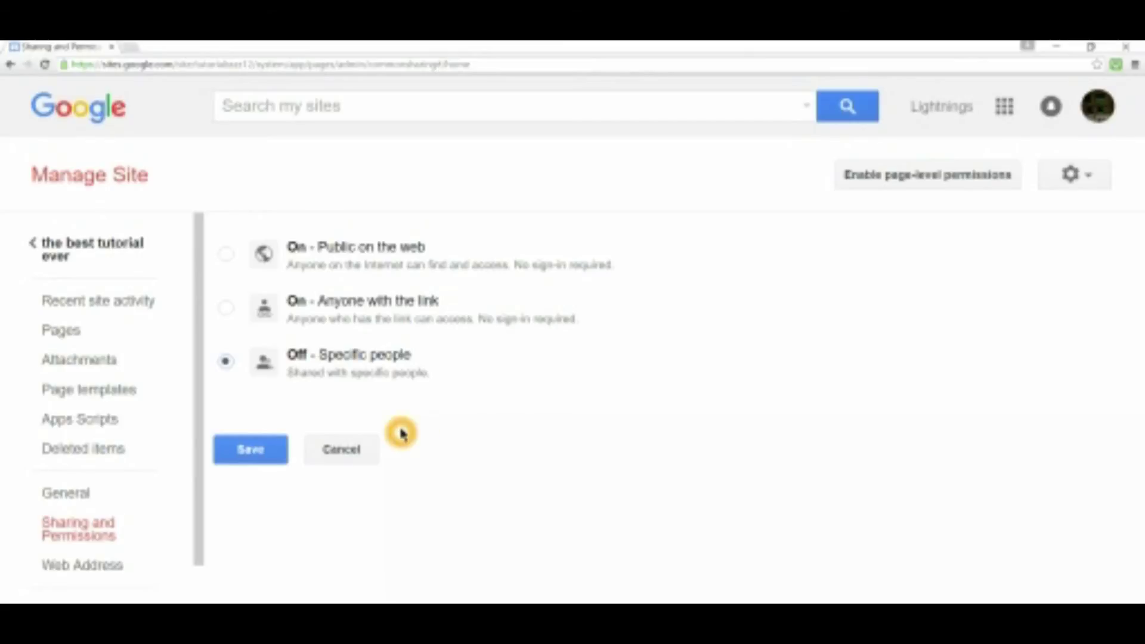
pyautogui.click(366, 246)
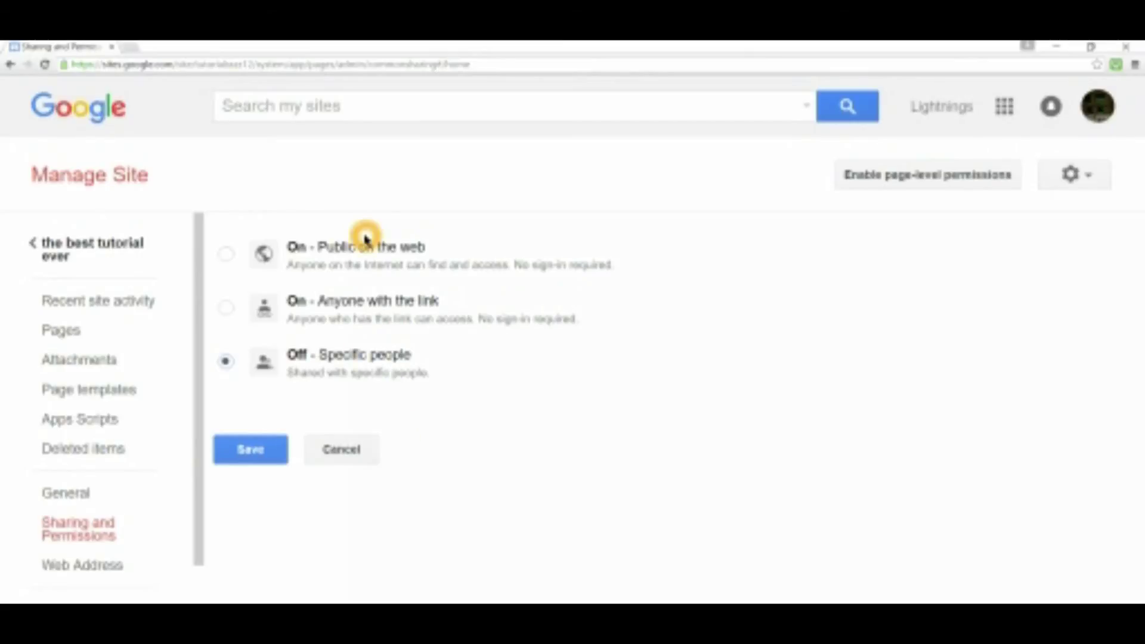
pyautogui.click(257, 501)
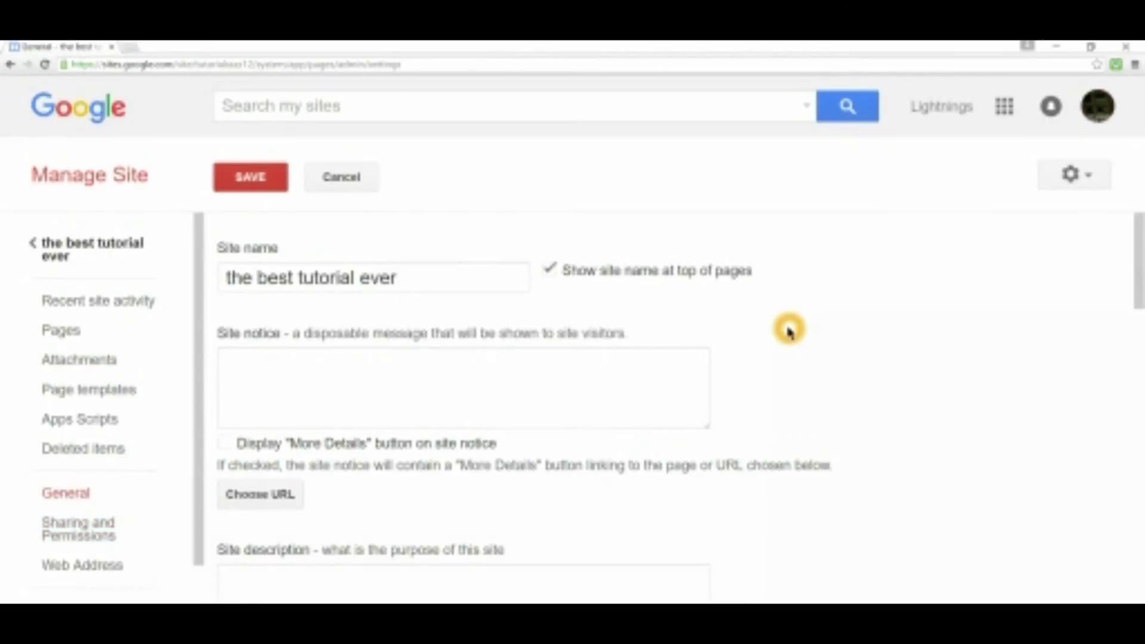
# Step: Examine the general site settings, including site storage and the options to copy, publish as a template, or delete the site
pyautogui.scroll(-3, 633, 311)
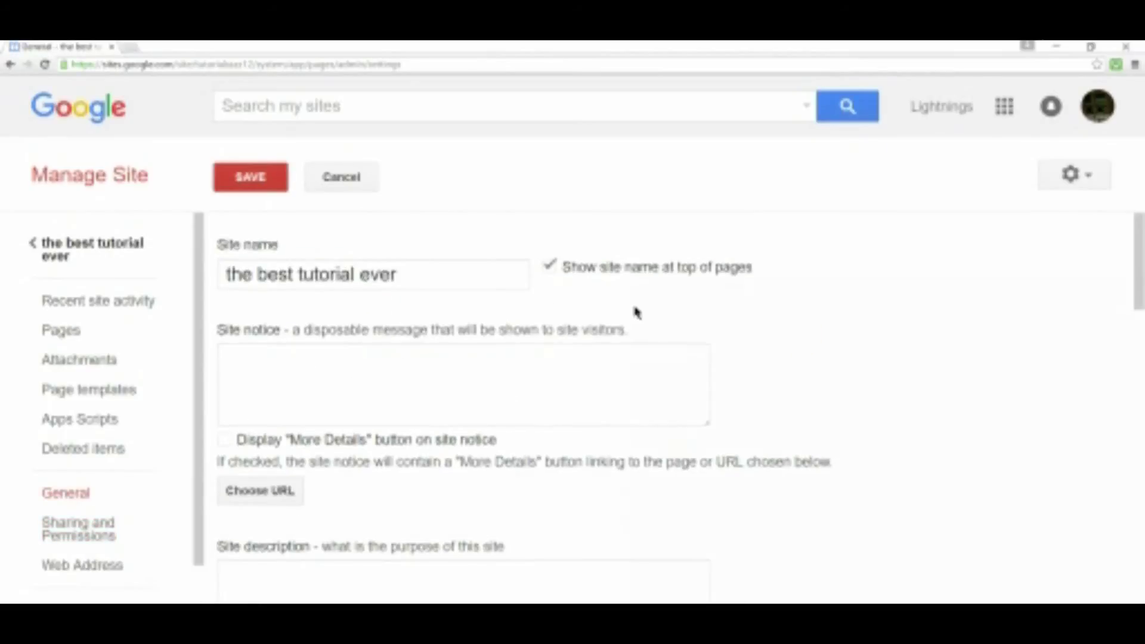
pyautogui.scroll(-8, 804, 368)
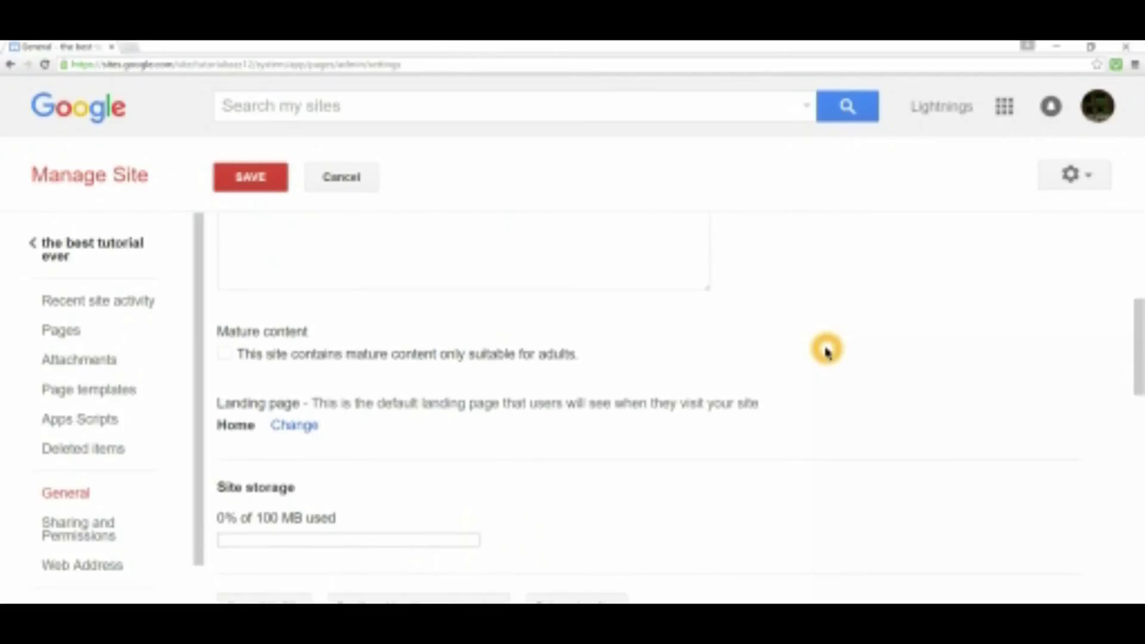
pyautogui.scroll(2, 380, 334)
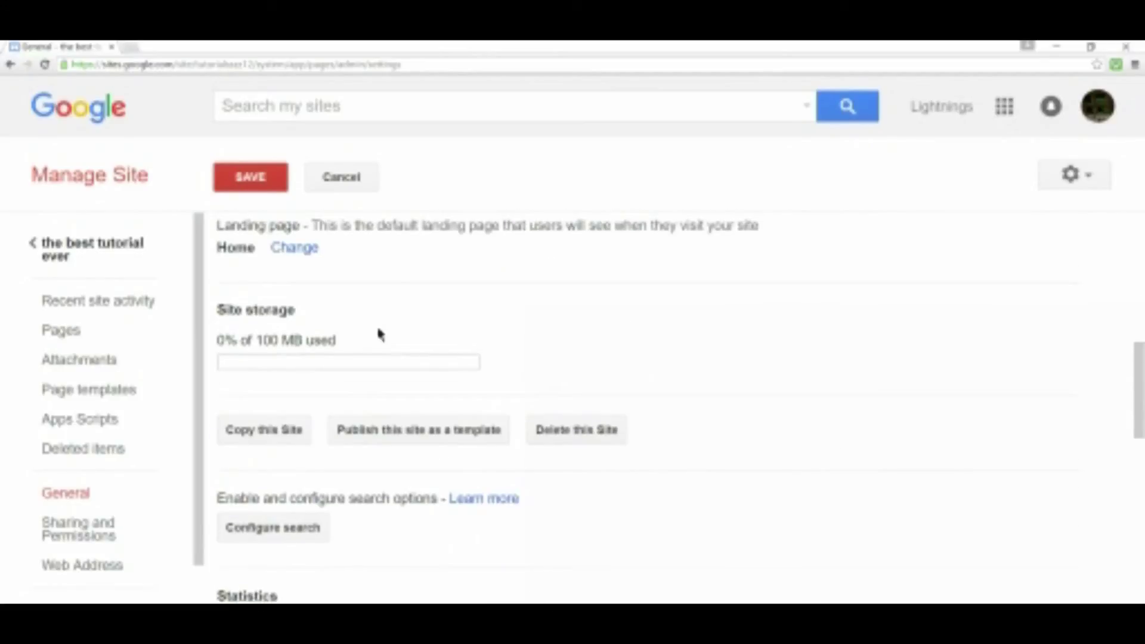
pyautogui.click(304, 314)
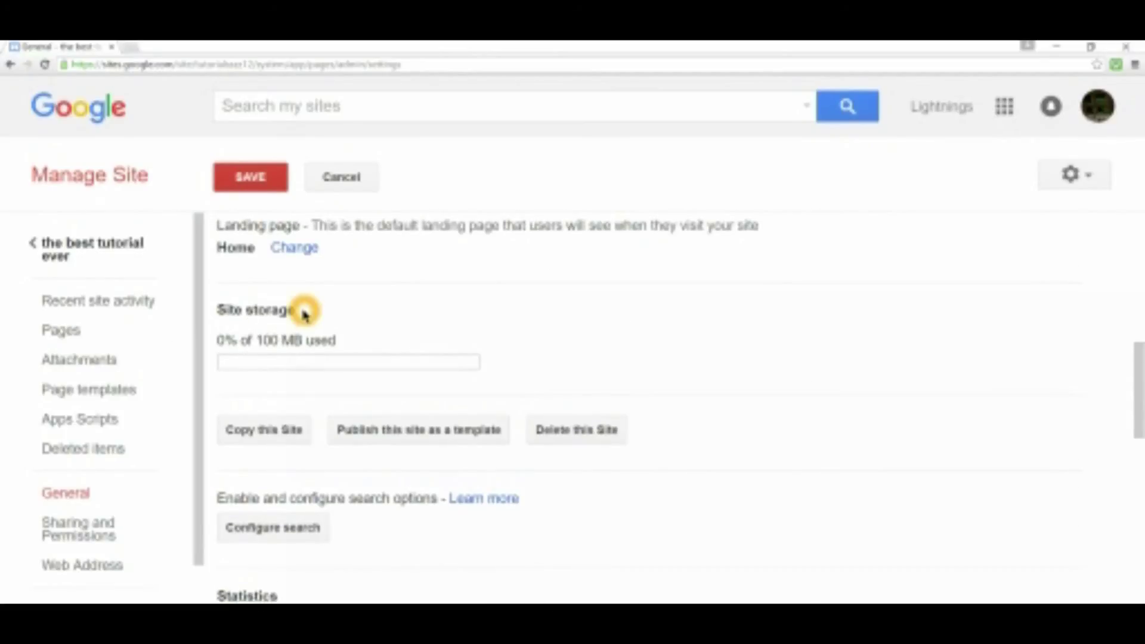
pyautogui.click(274, 442)
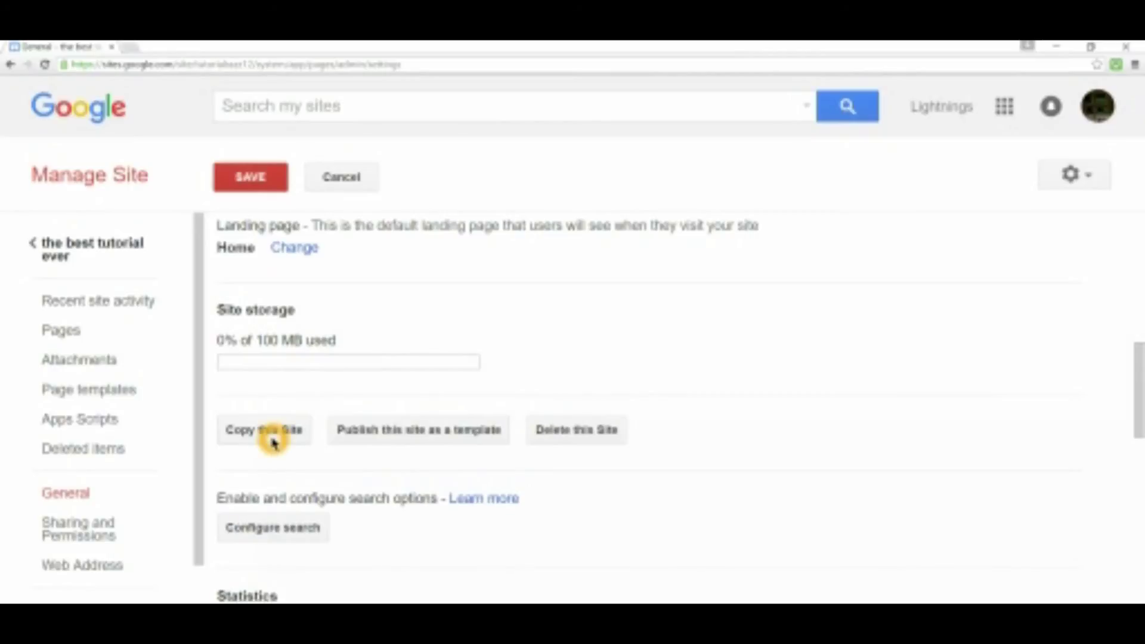
pyautogui.click(405, 444)
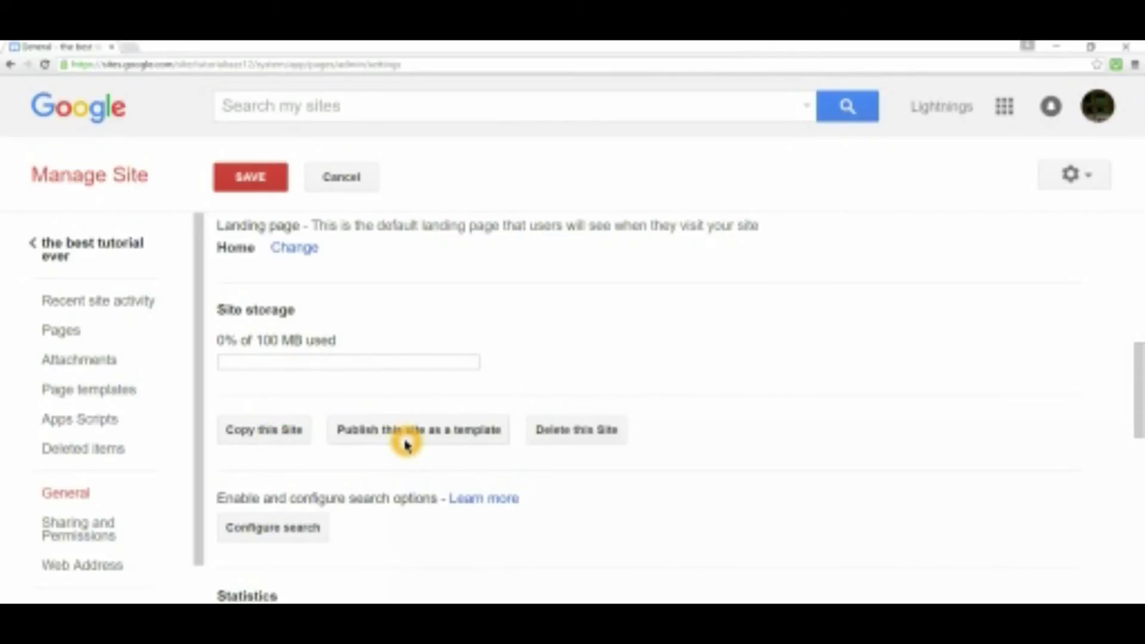
pyautogui.click(580, 434)
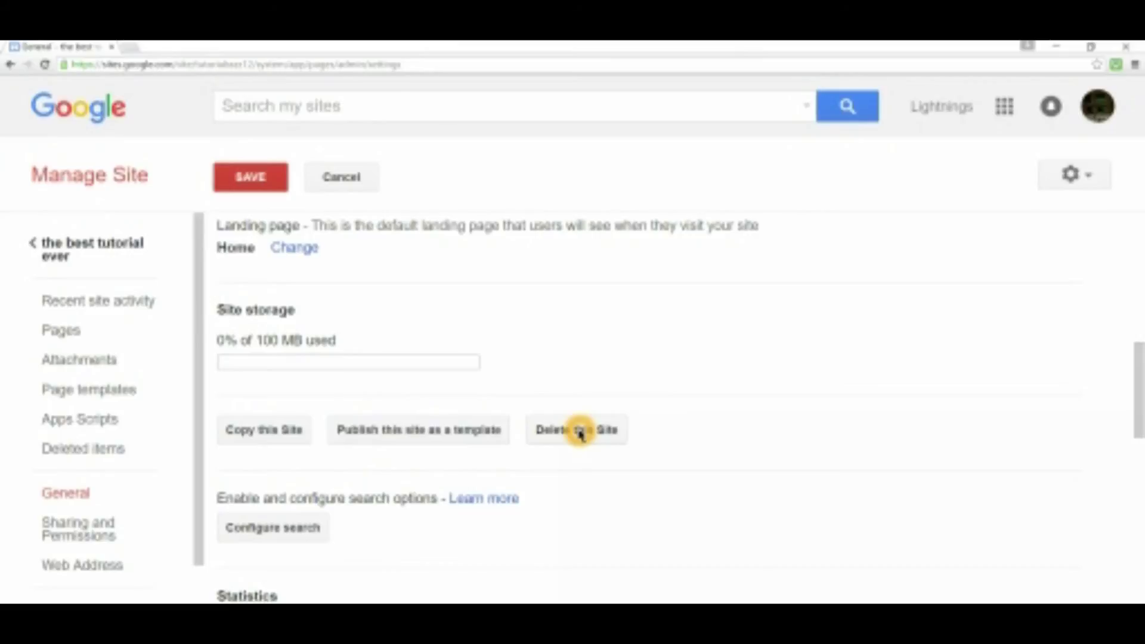
# Step: Examine the site's analytics choices in the Statistics settings, and return to the site's home page without saving
pyautogui.scroll(-5, 580, 434)
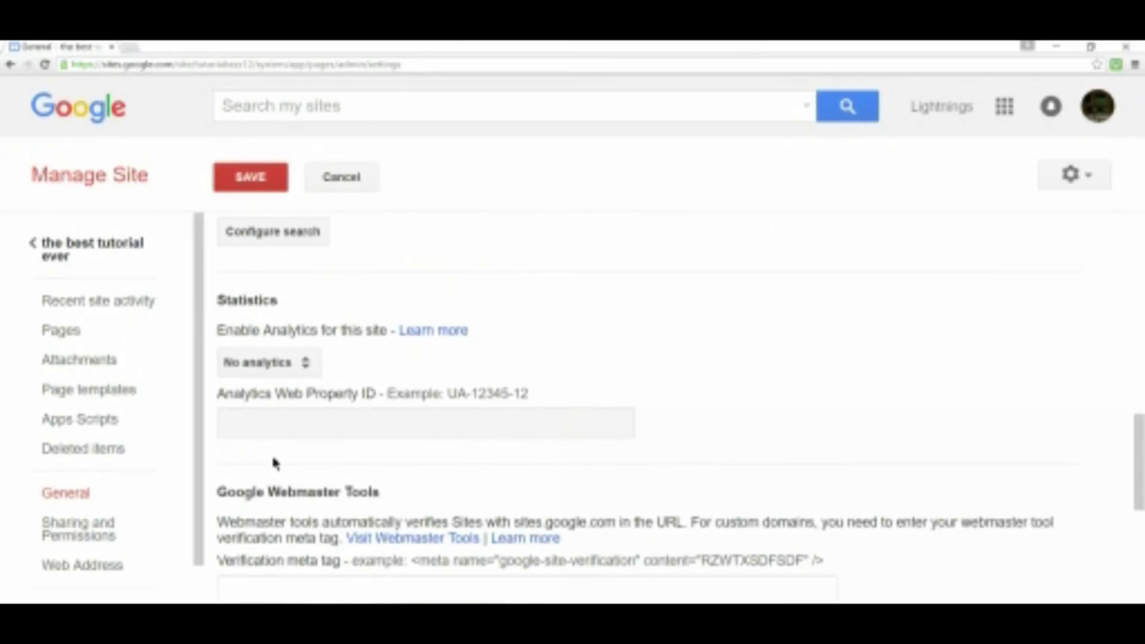
pyautogui.click(279, 362)
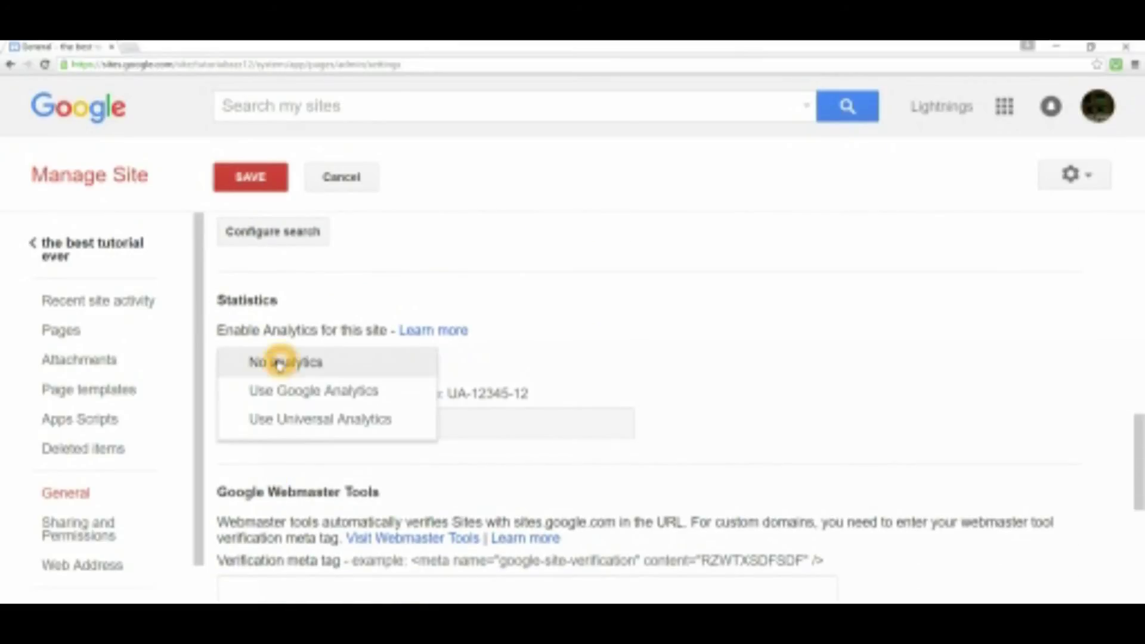
pyautogui.click(428, 394)
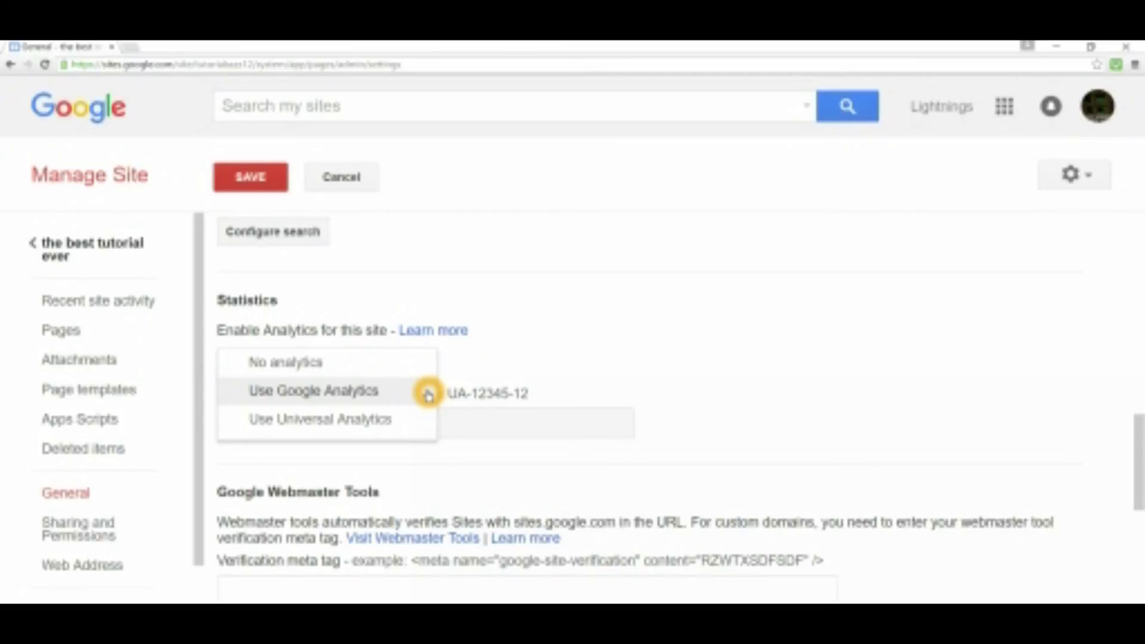
pyautogui.click(92, 249)
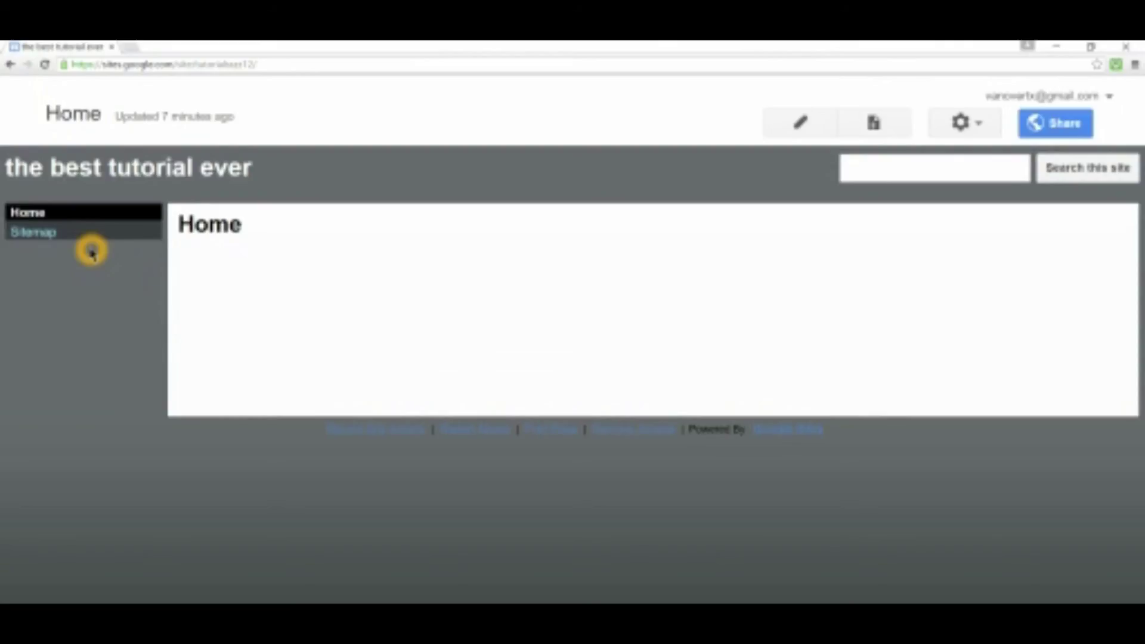
pyautogui.click(523, 284)
pyautogui.click(550, 276)
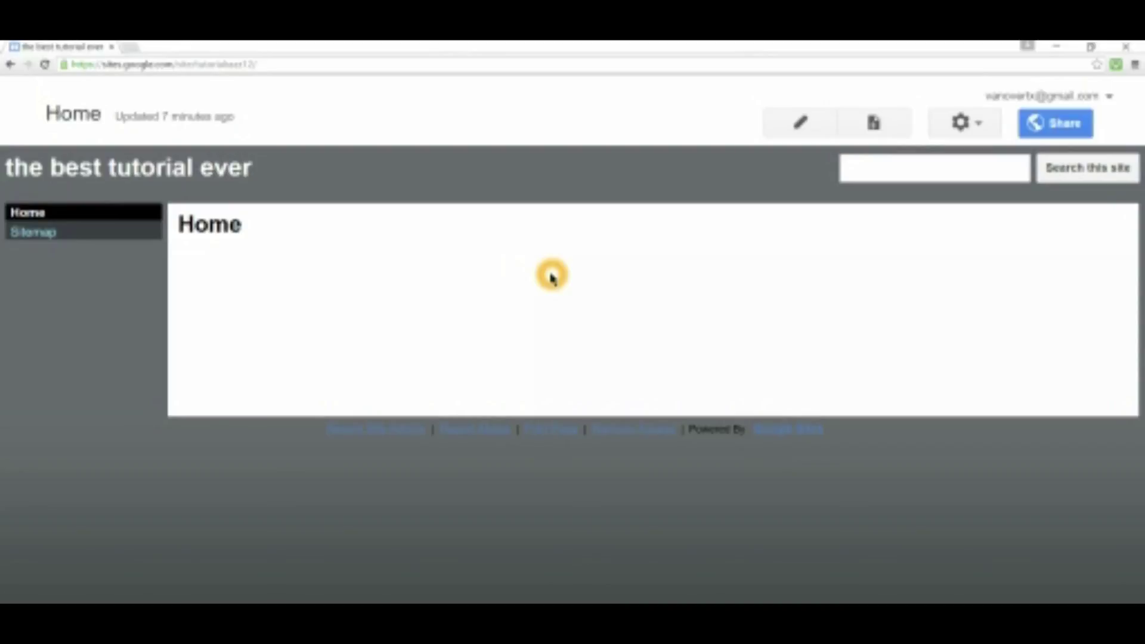
pyautogui.click(554, 269)
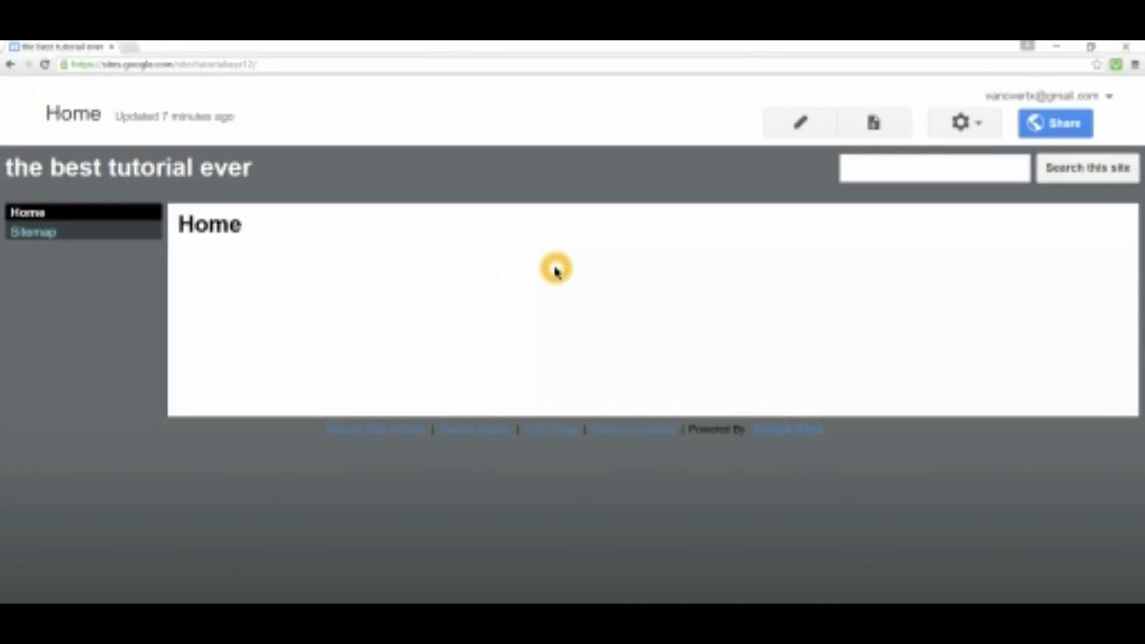